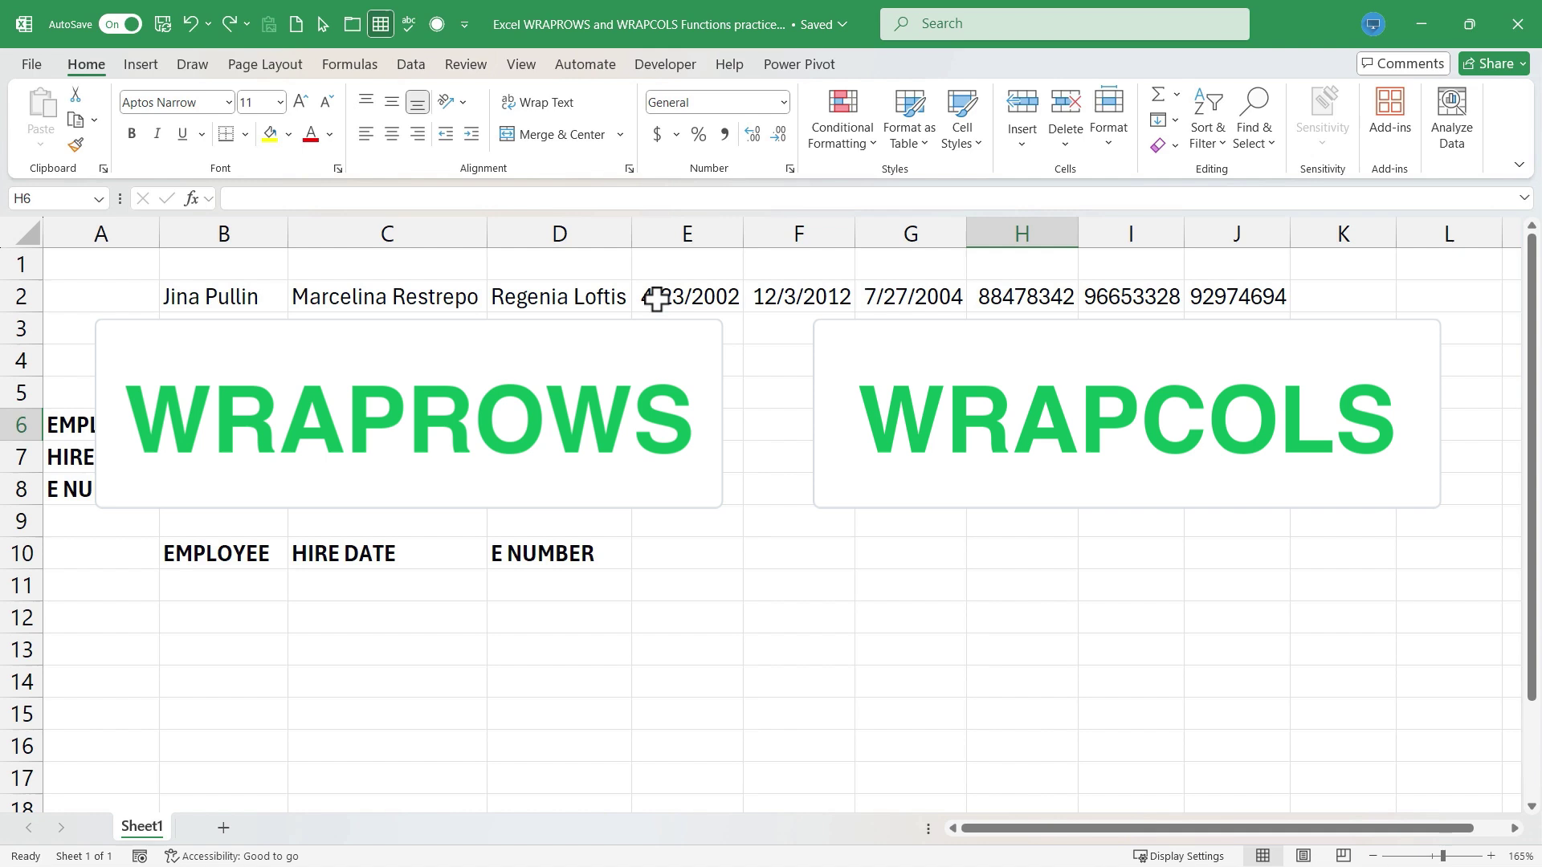
- Point out the three employee names spread across row 2
click(303, 362)
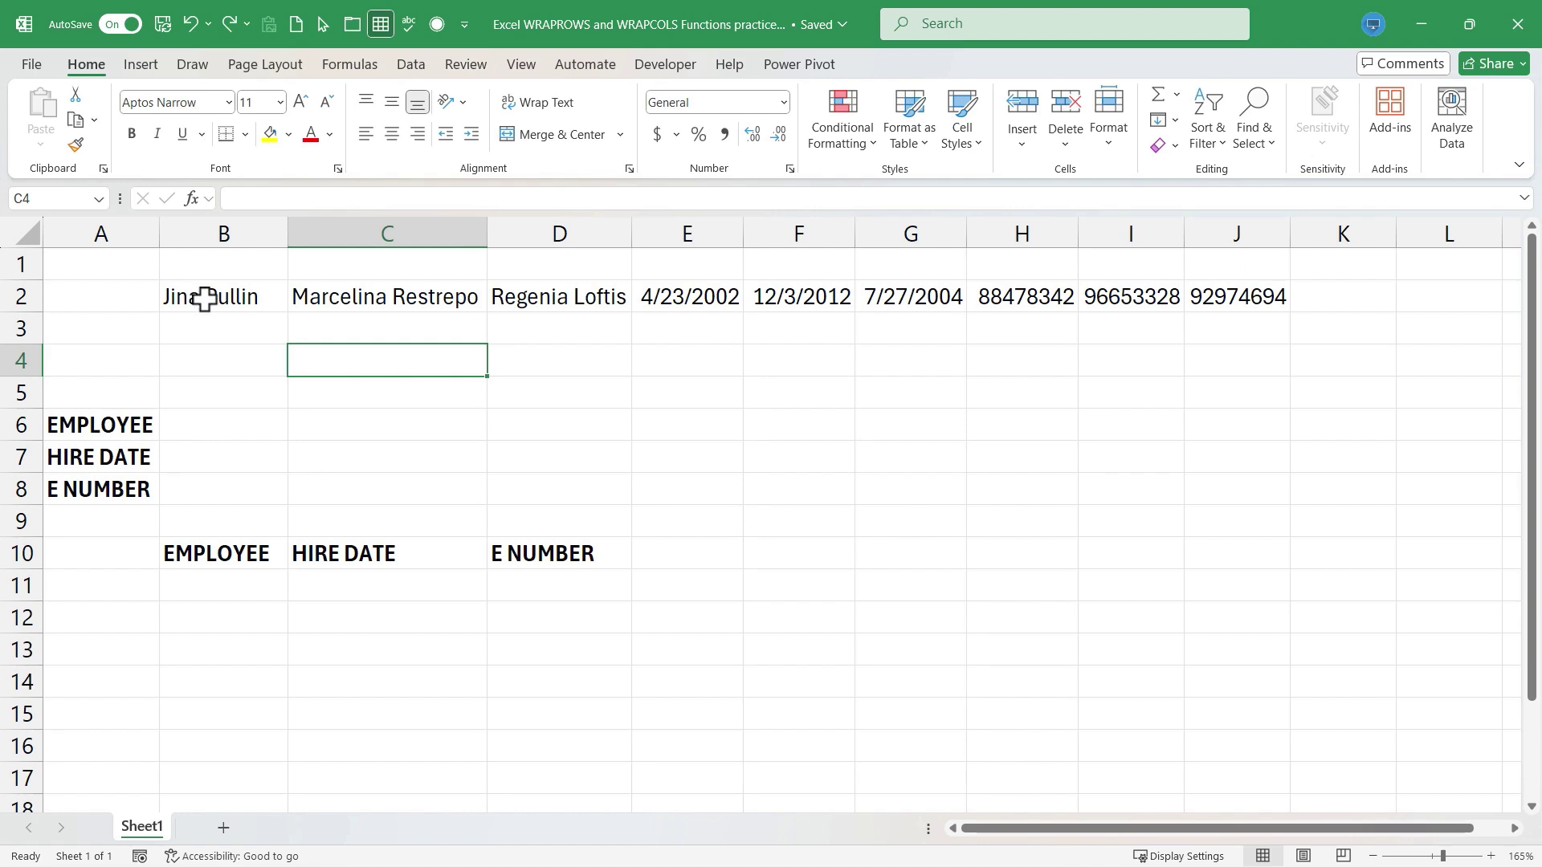
click(245, 298)
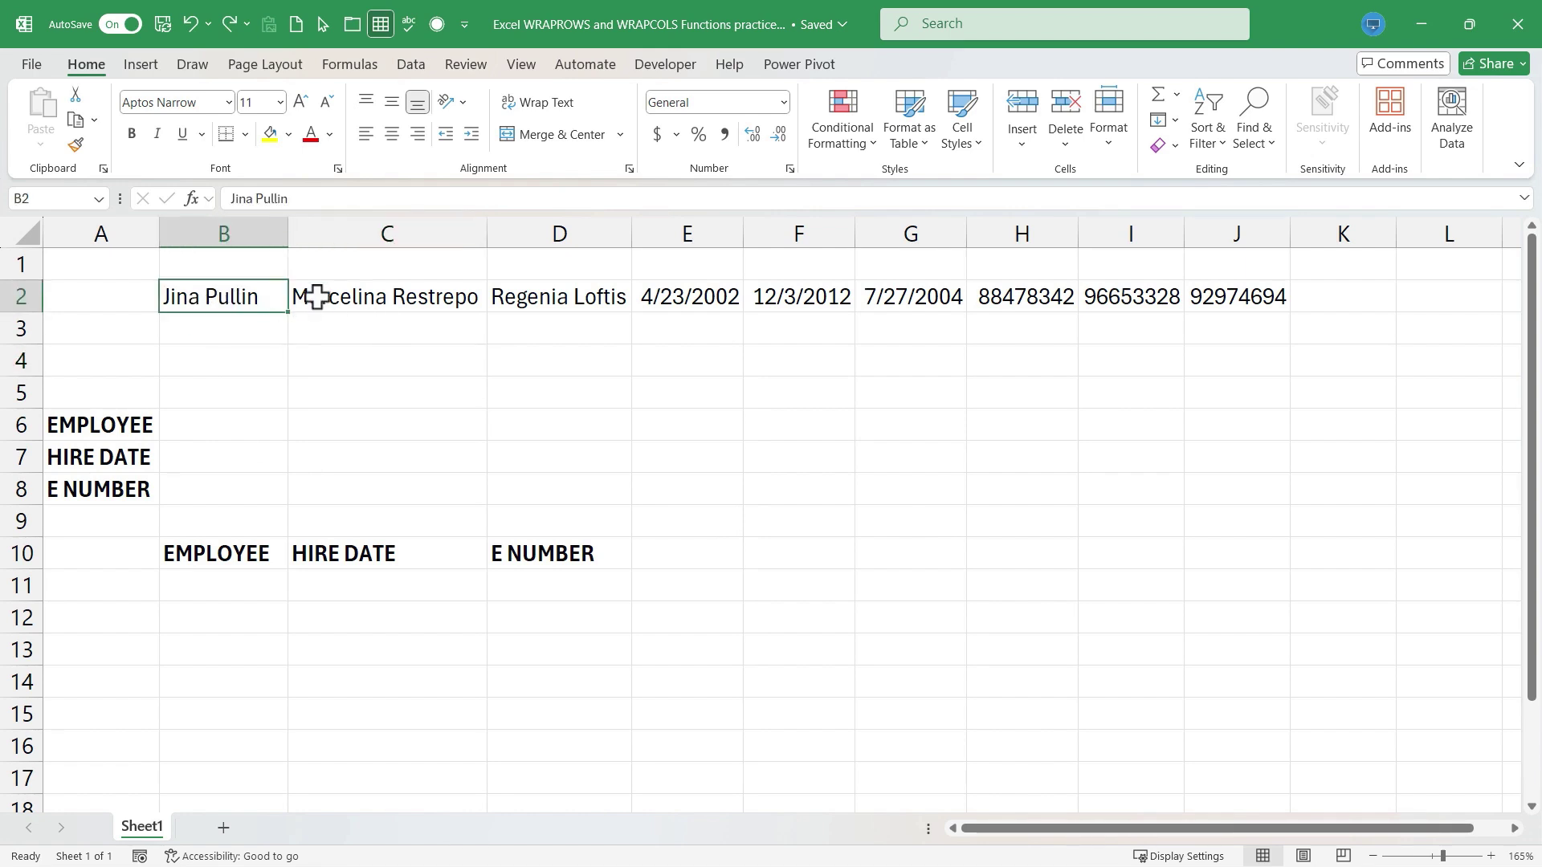
click(397, 296)
click(554, 298)
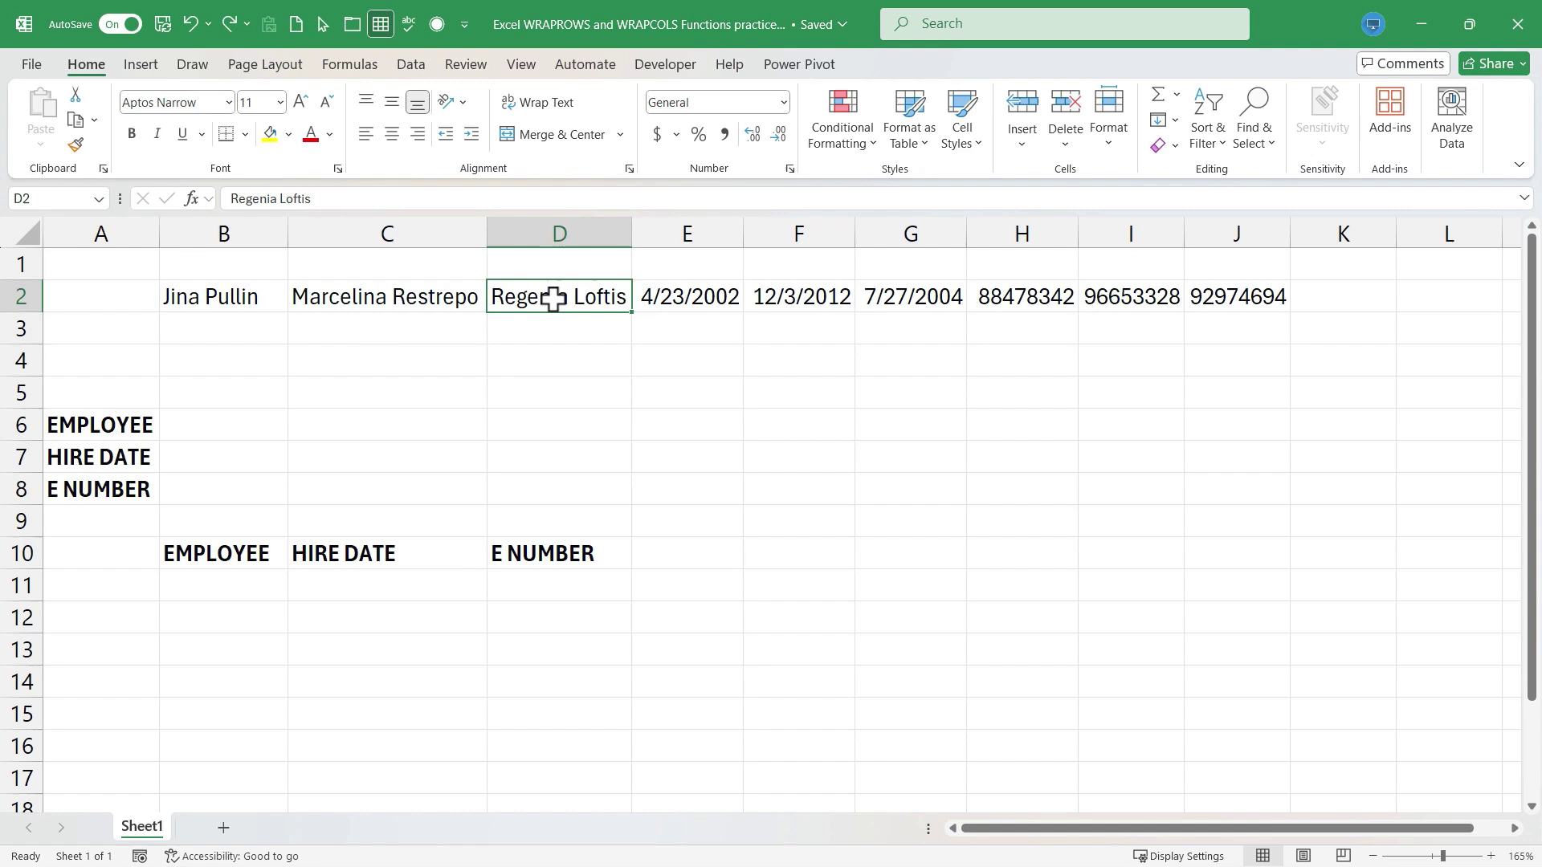
click(163, 303)
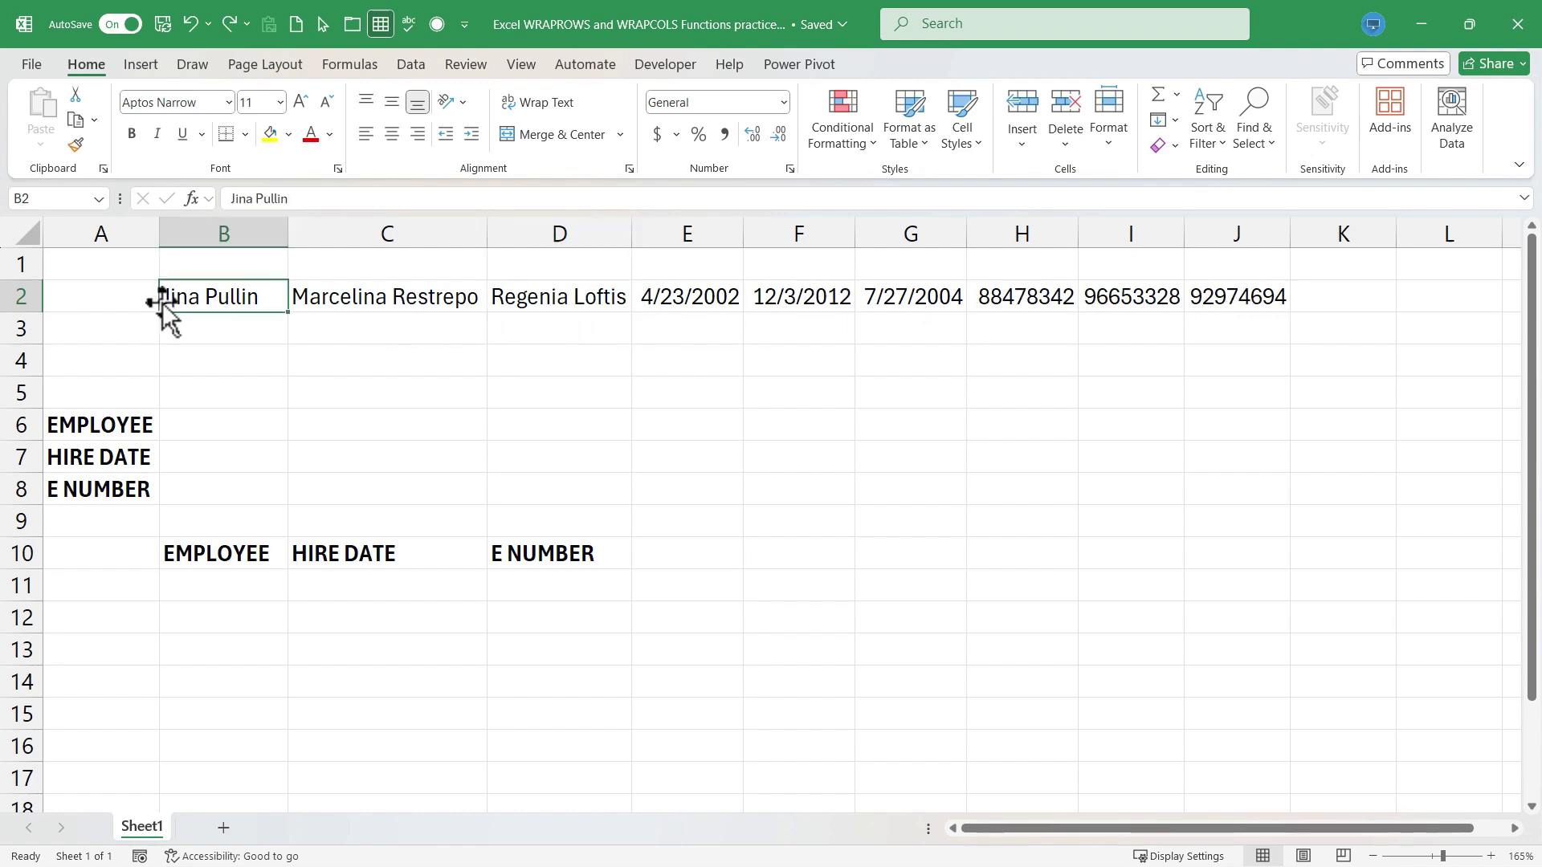
- Enter =WRAPROWS(B2:J2,3) in B6 to wrap the employee row into rows of three
click(208, 427)
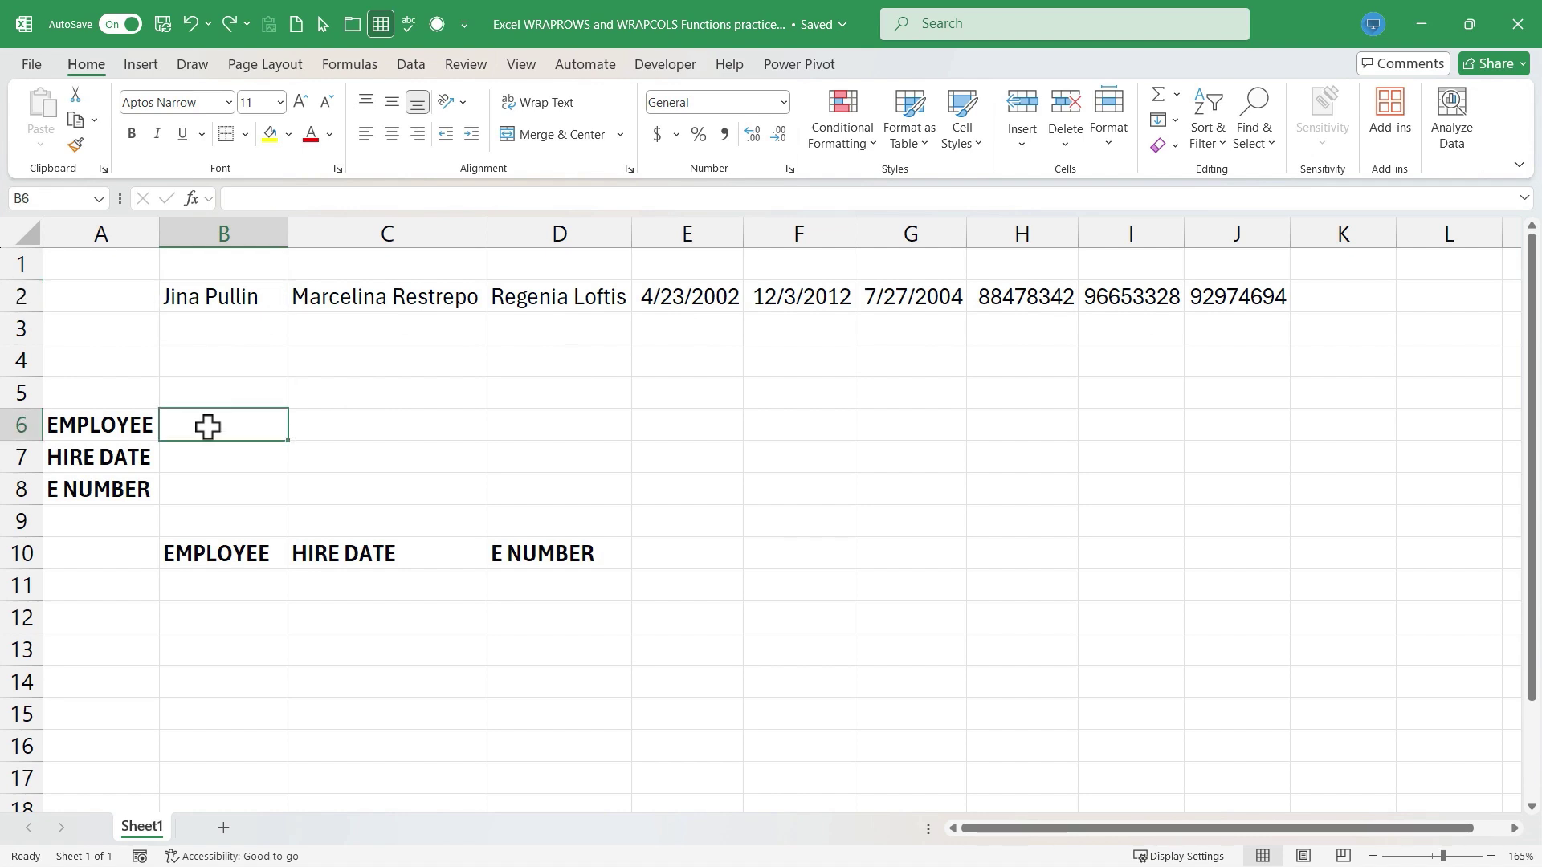
text(=wrap)
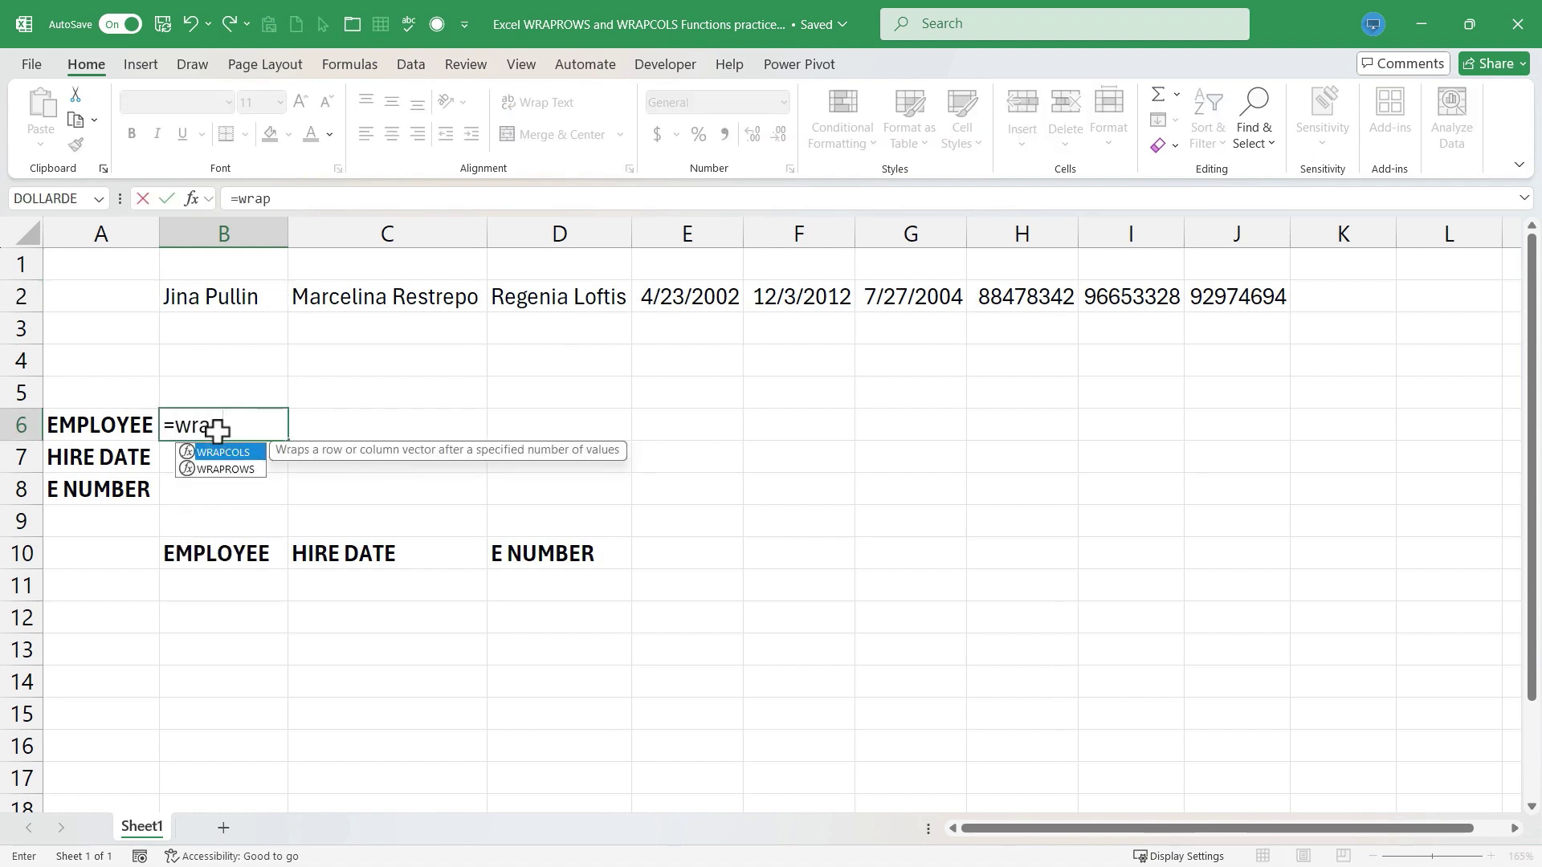
text(rows()
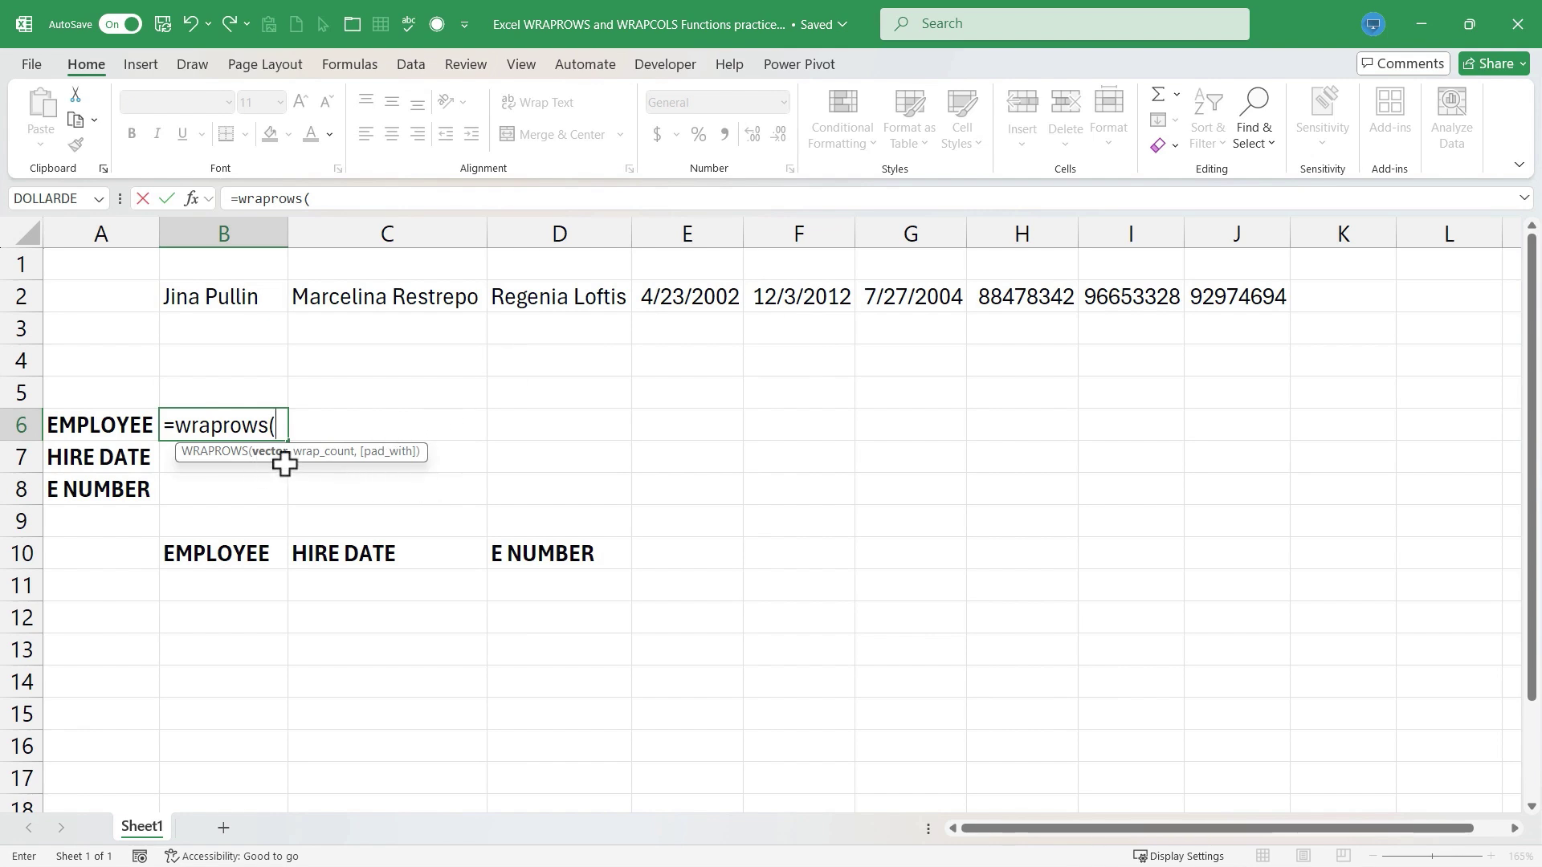
drag(207, 302, 1236, 299)
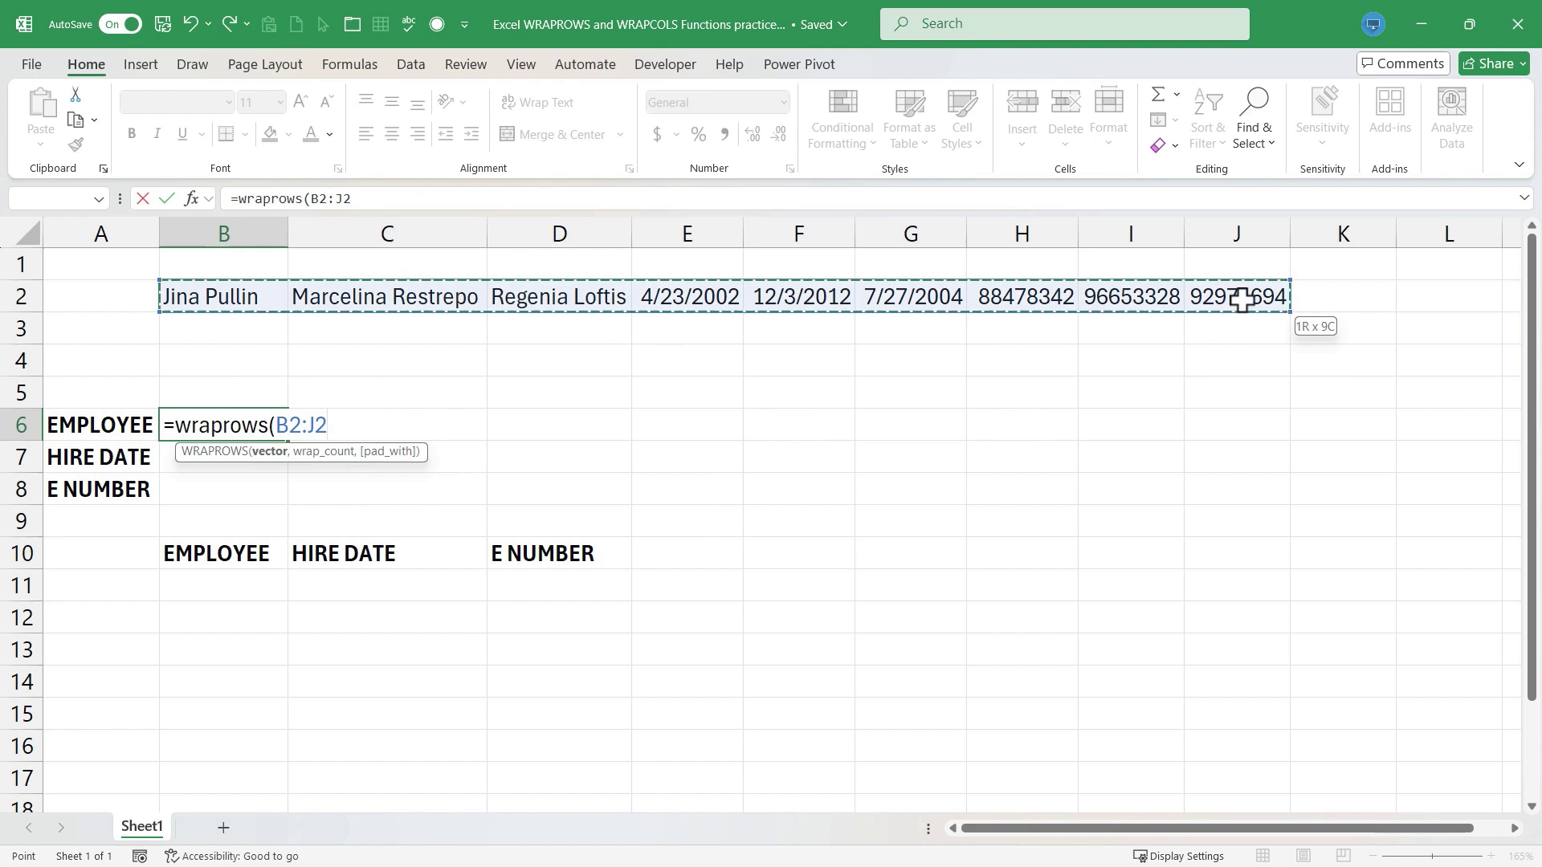
text(,3)
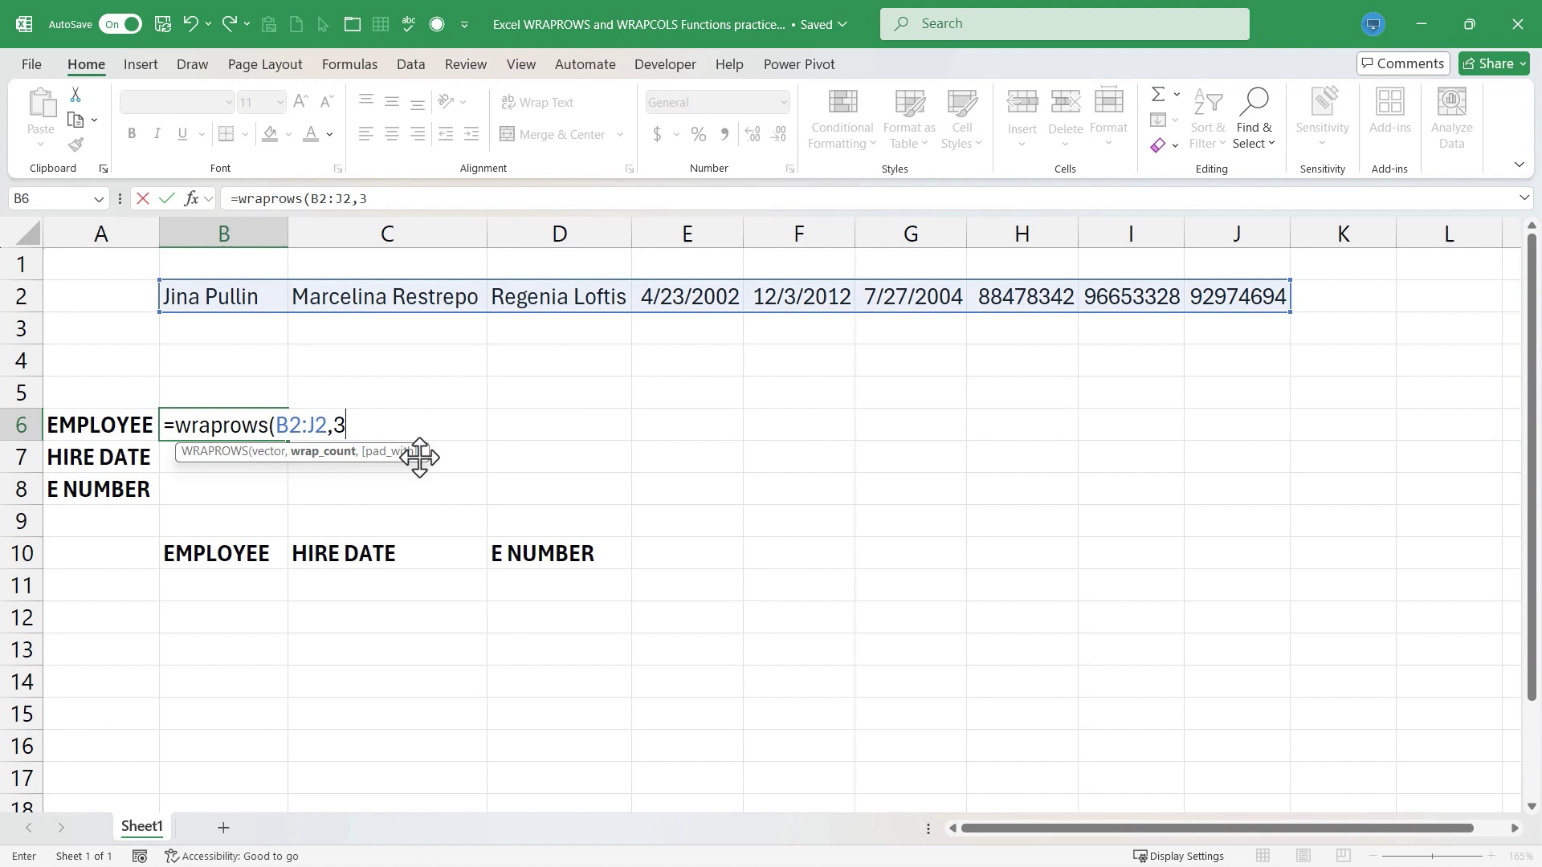
text())
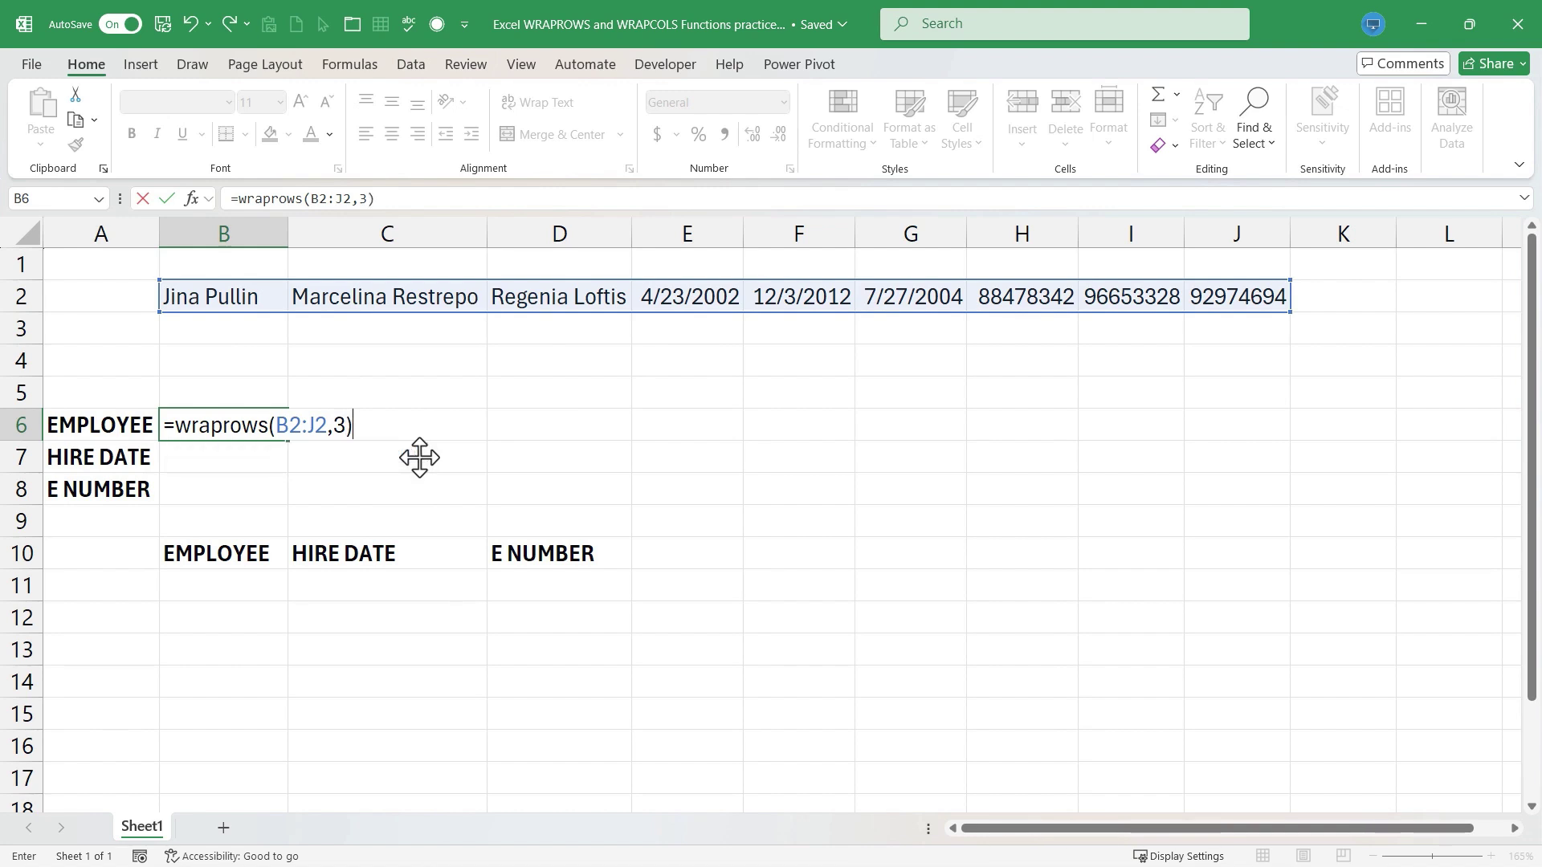
key(Return)
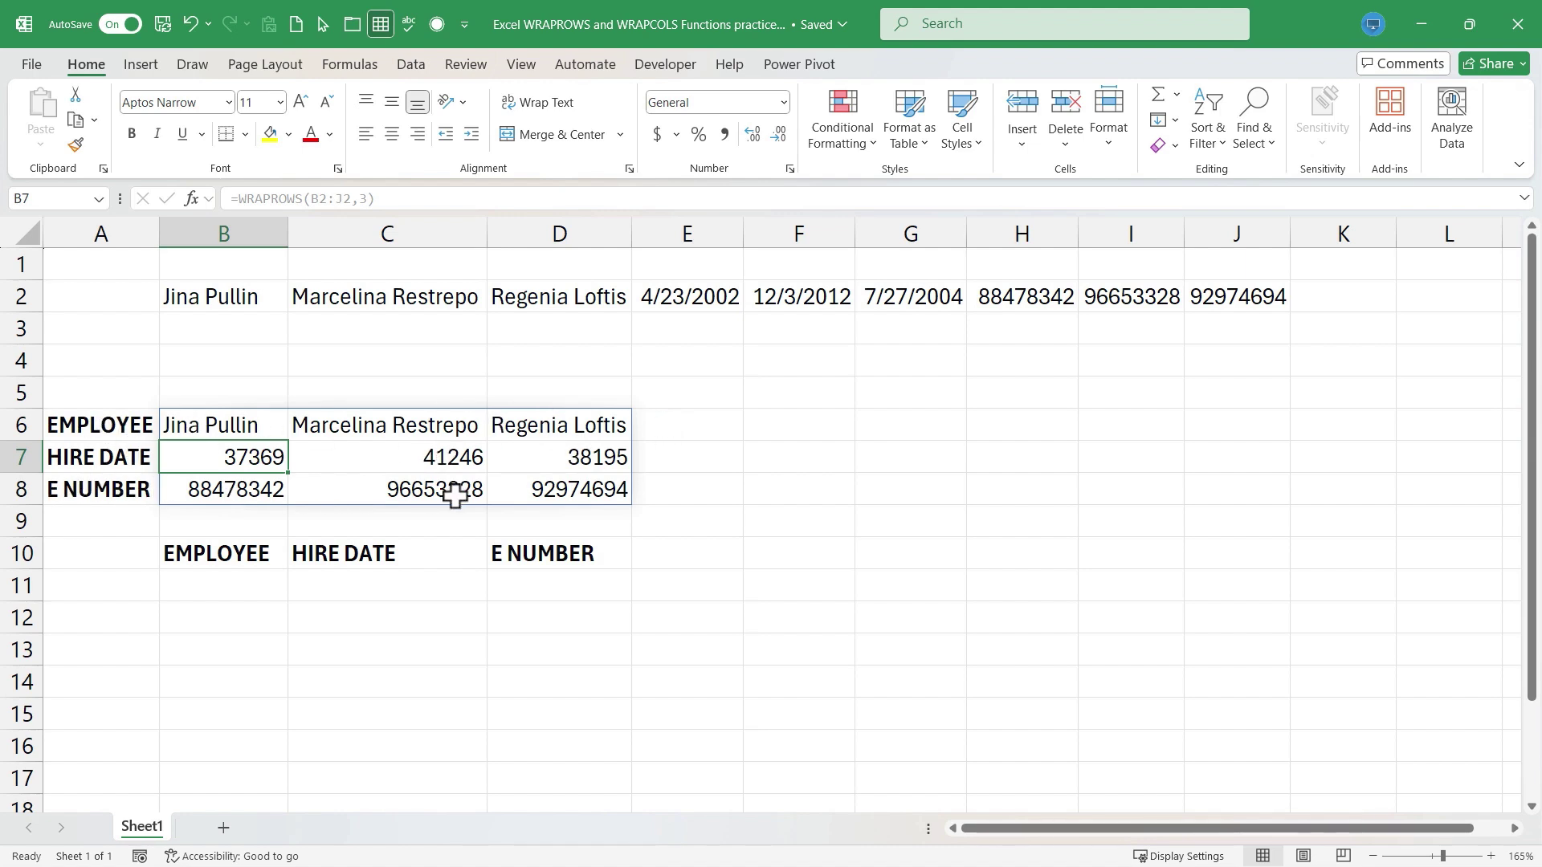
- Format the hire dates in B7:D7 as Short Date (4/23/2002, 12/3/2012, 7/27/2004)
click(721, 526)
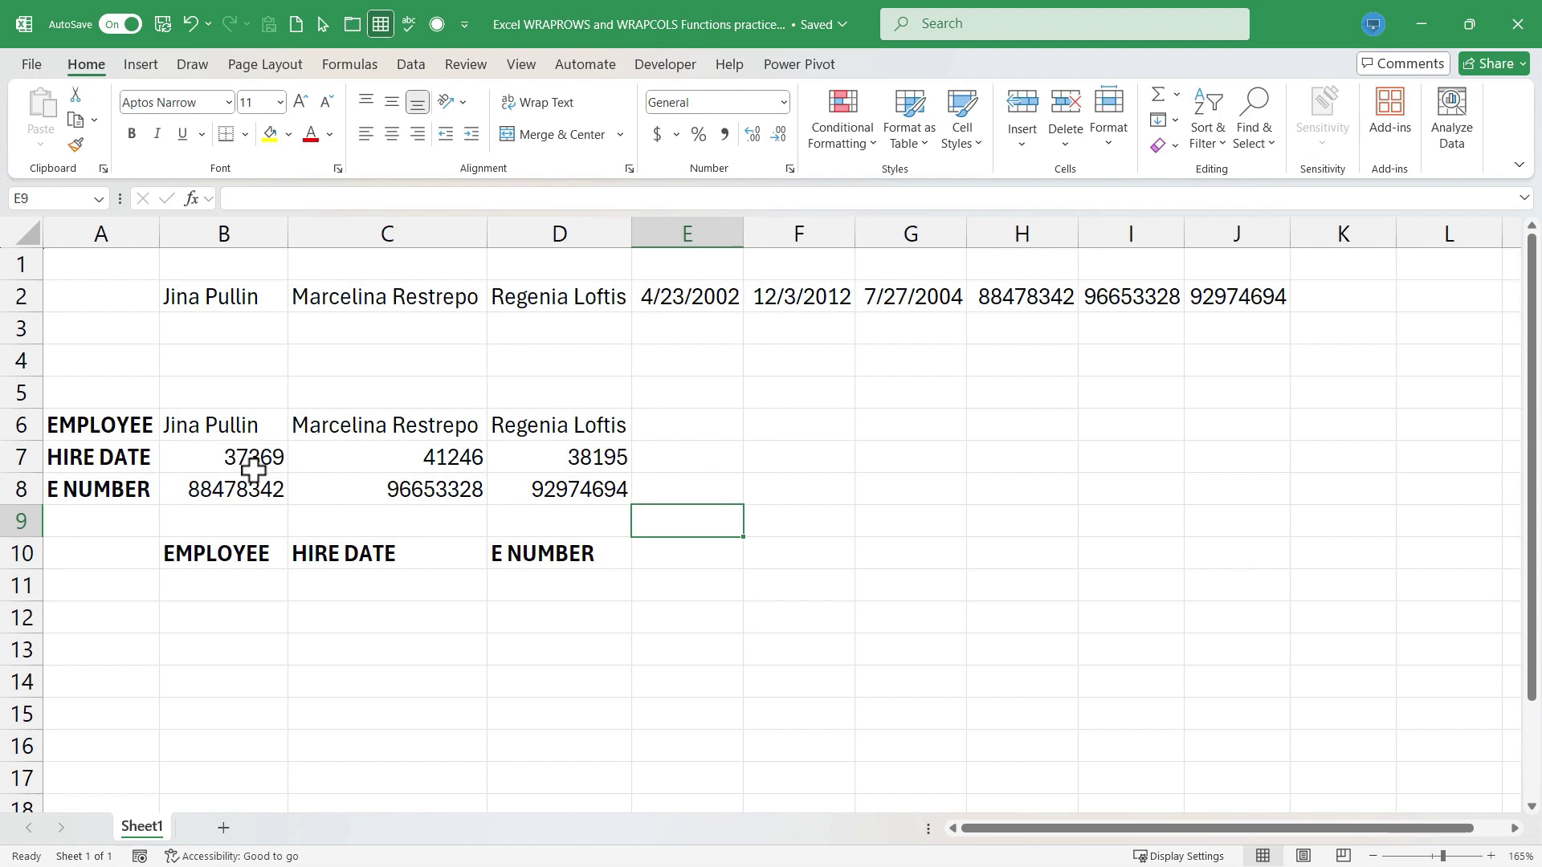
click(204, 458)
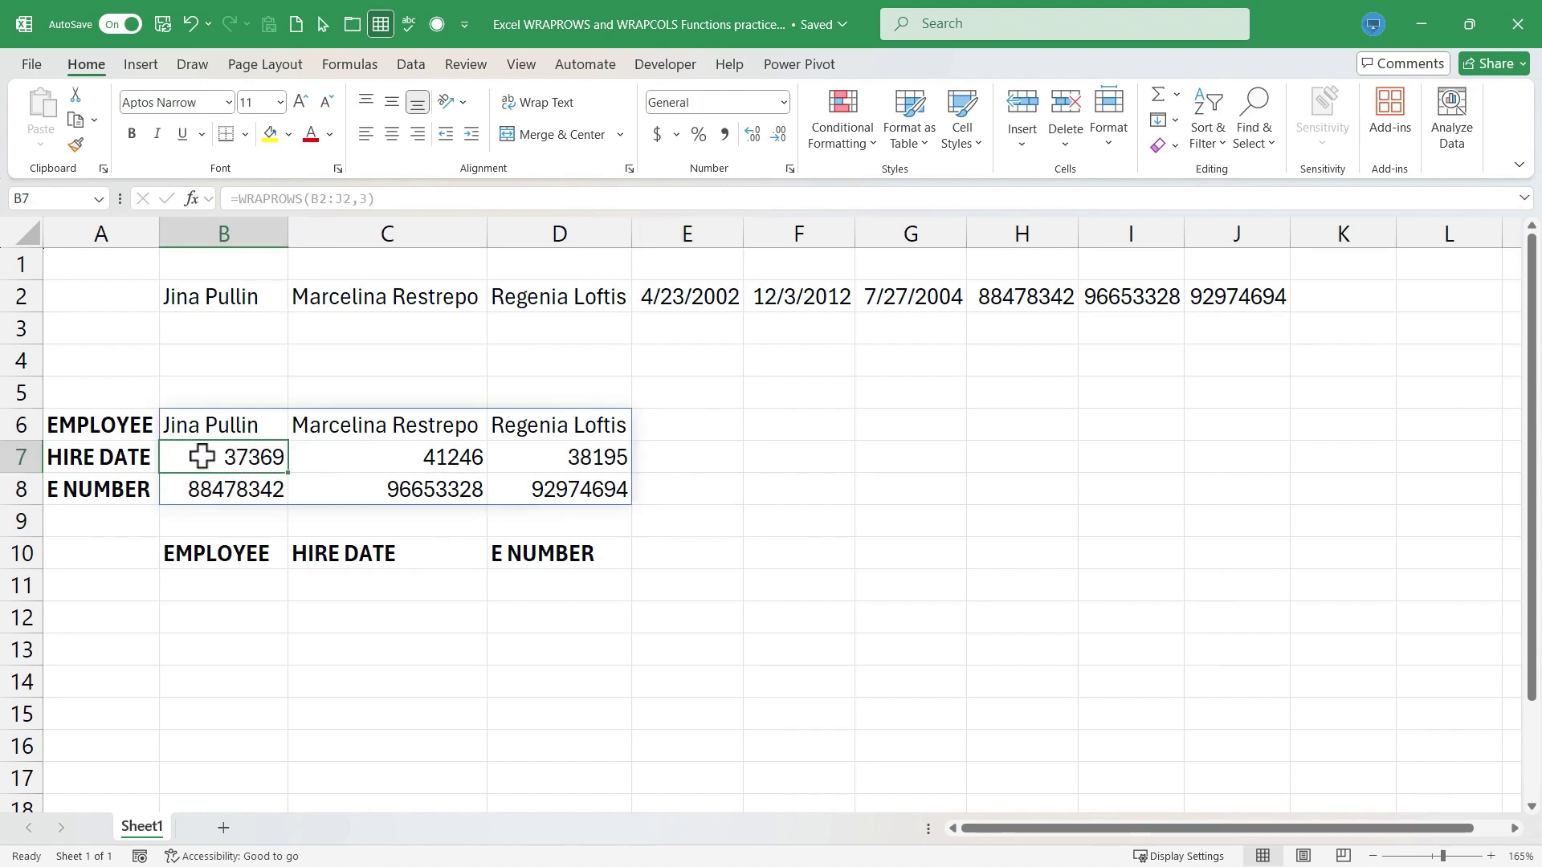
drag(206, 456, 568, 456)
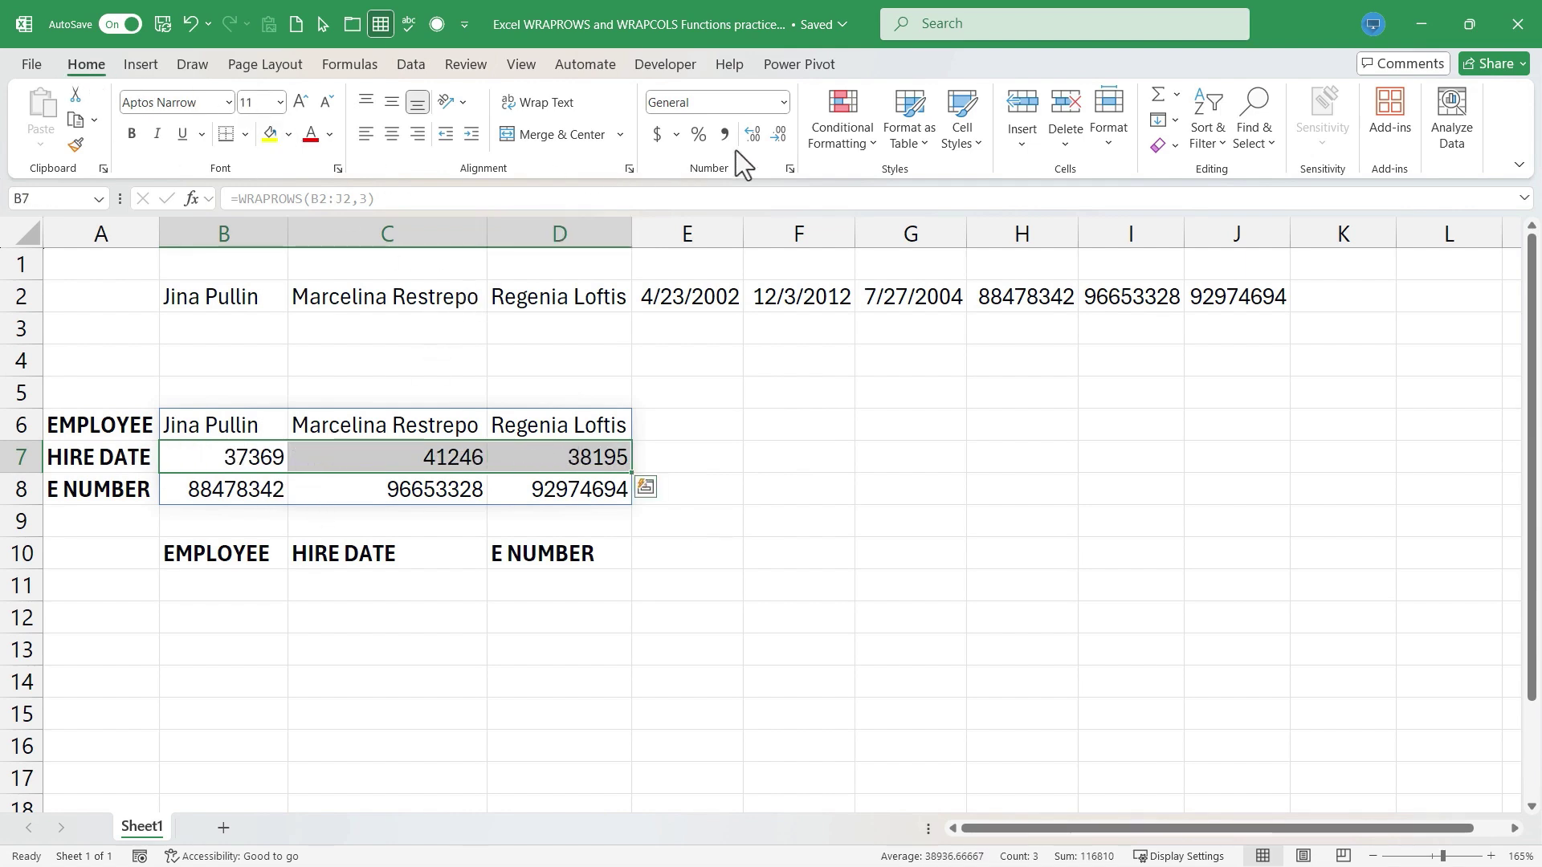
click(784, 104)
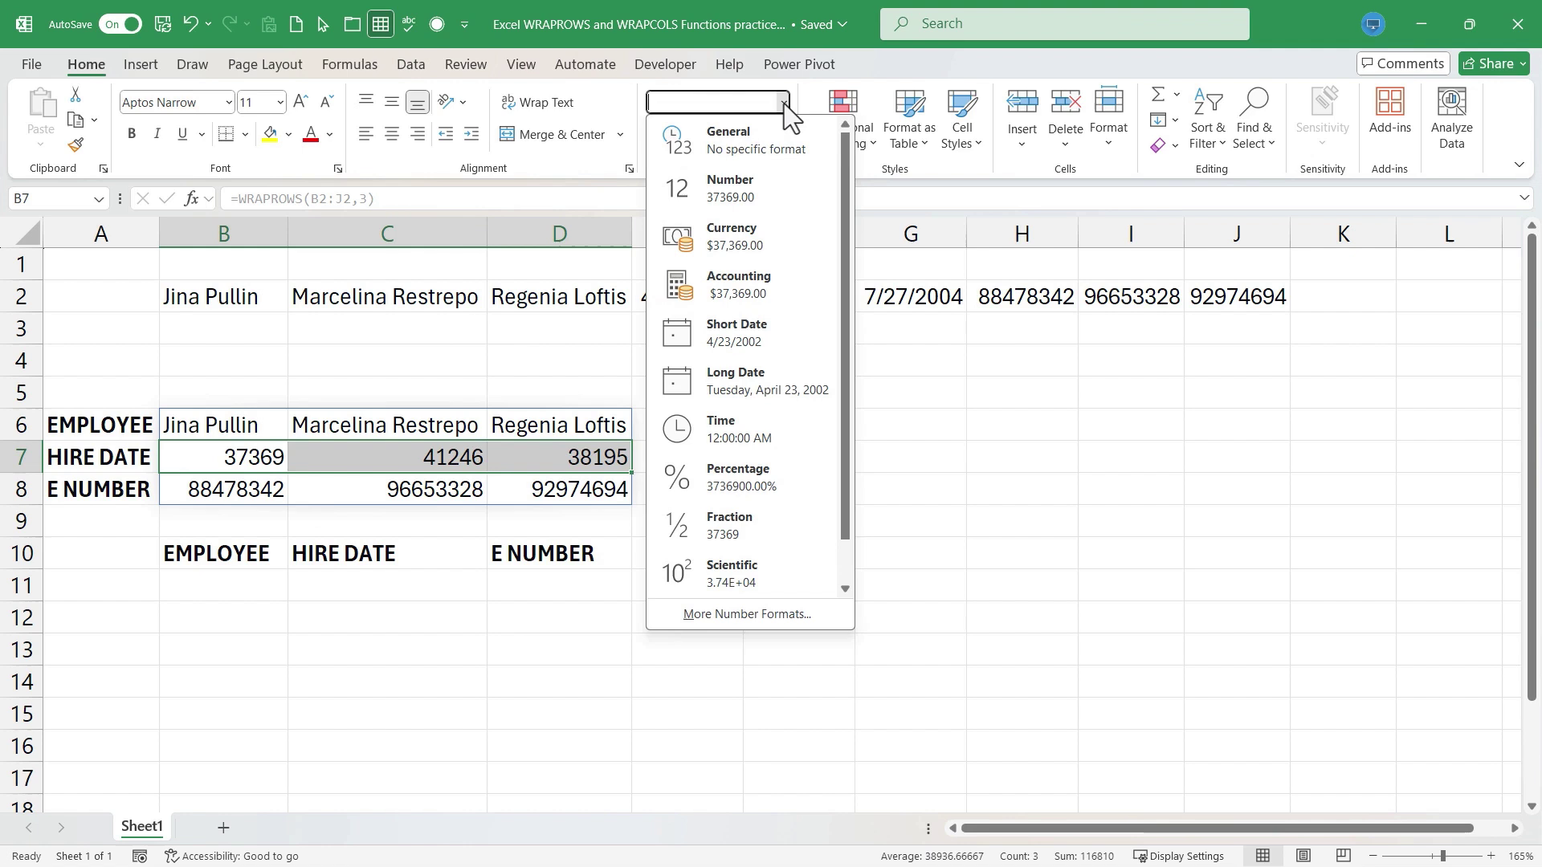
click(749, 338)
click(546, 617)
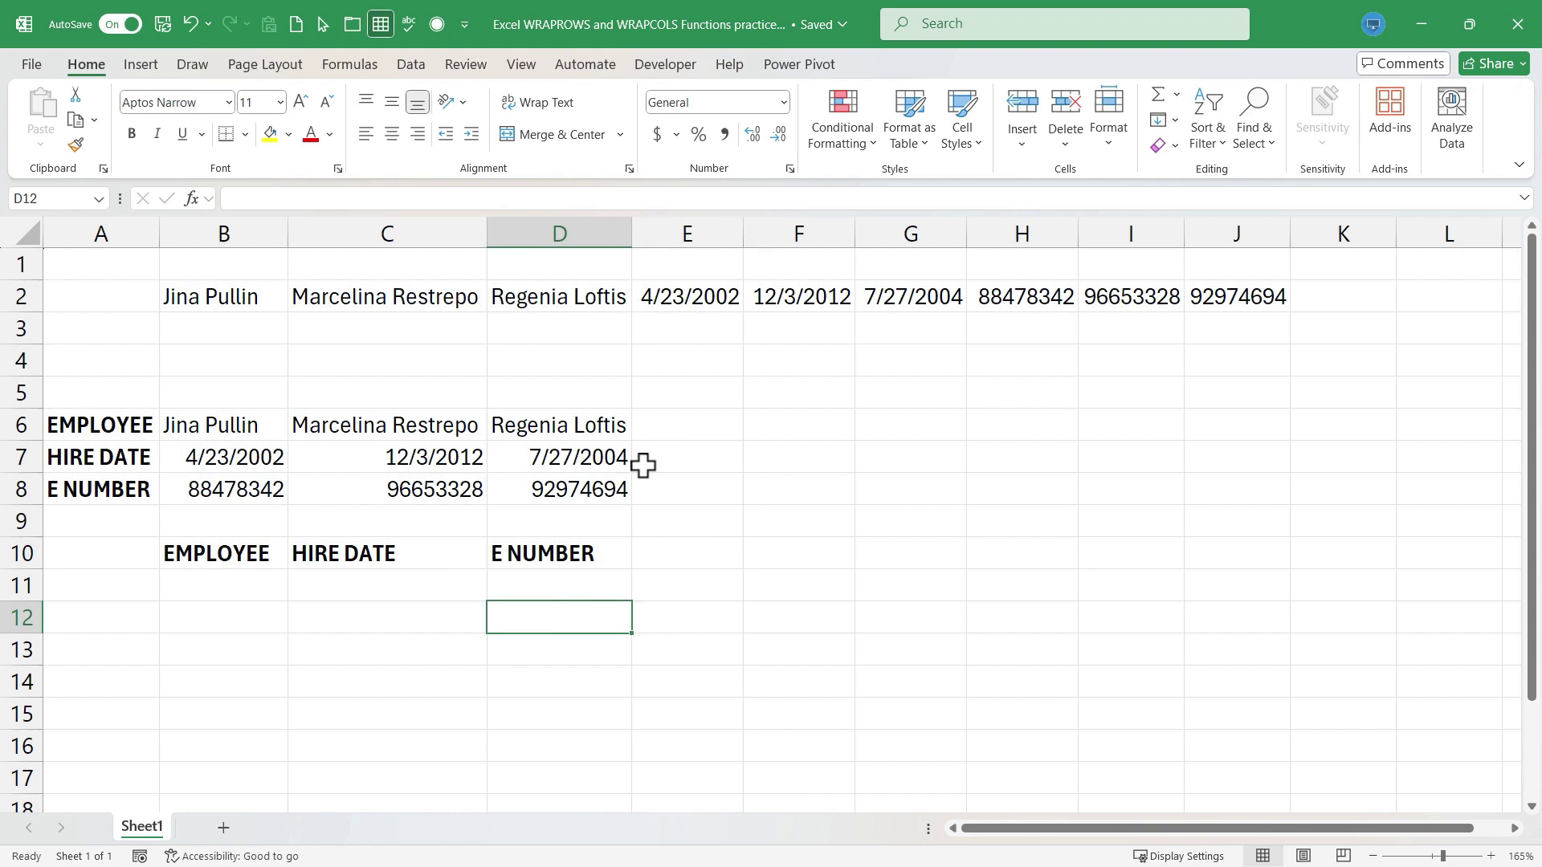
- Enter =WRAPCOLS(B2:J2,3) in B11 to wrap the employee row into columns of three
click(231, 590)
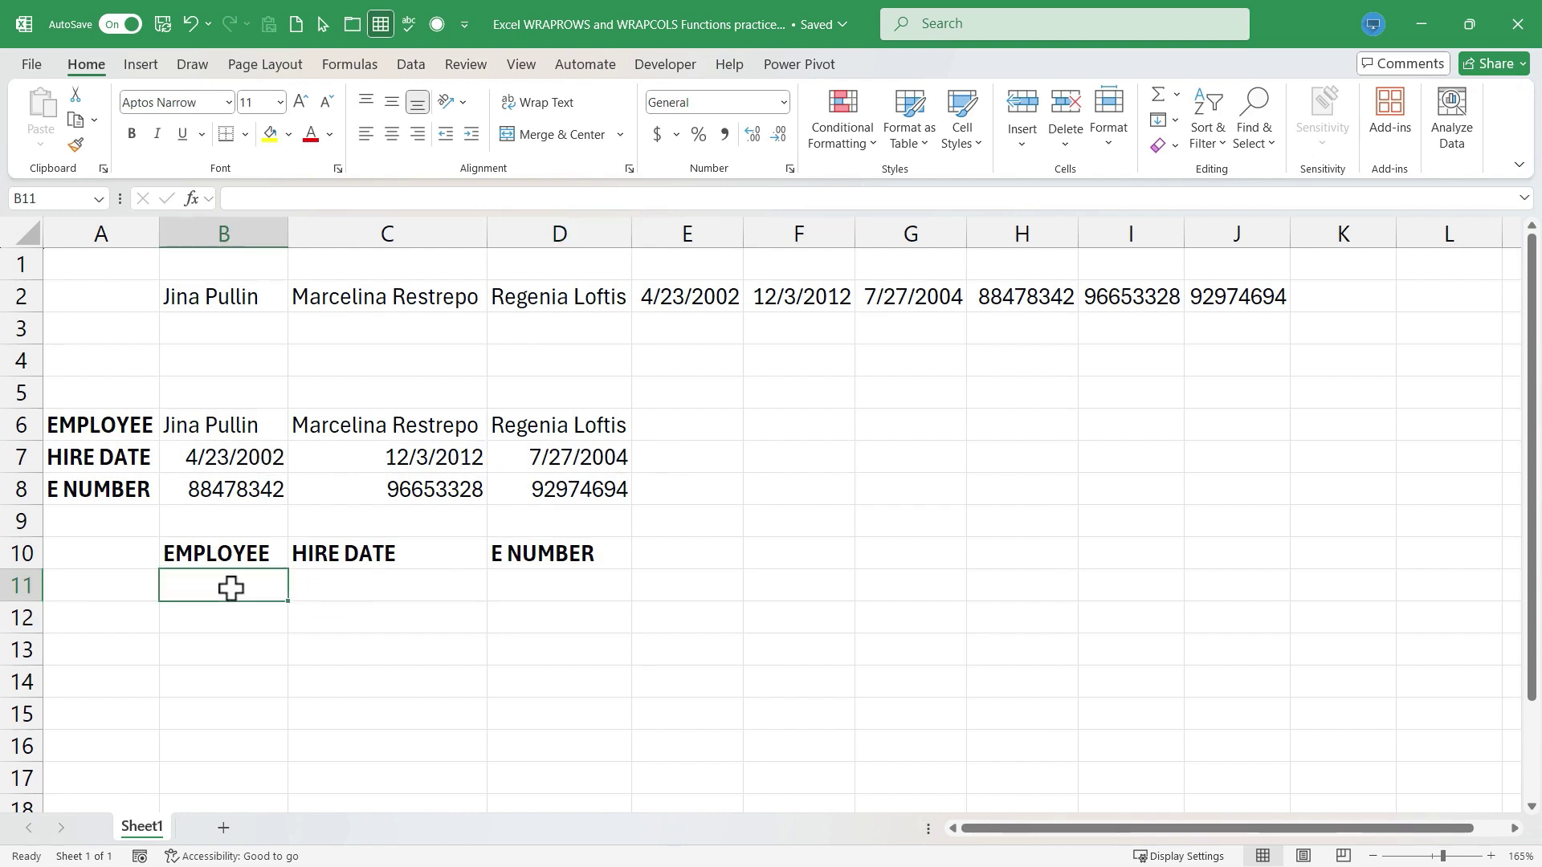
text(=)
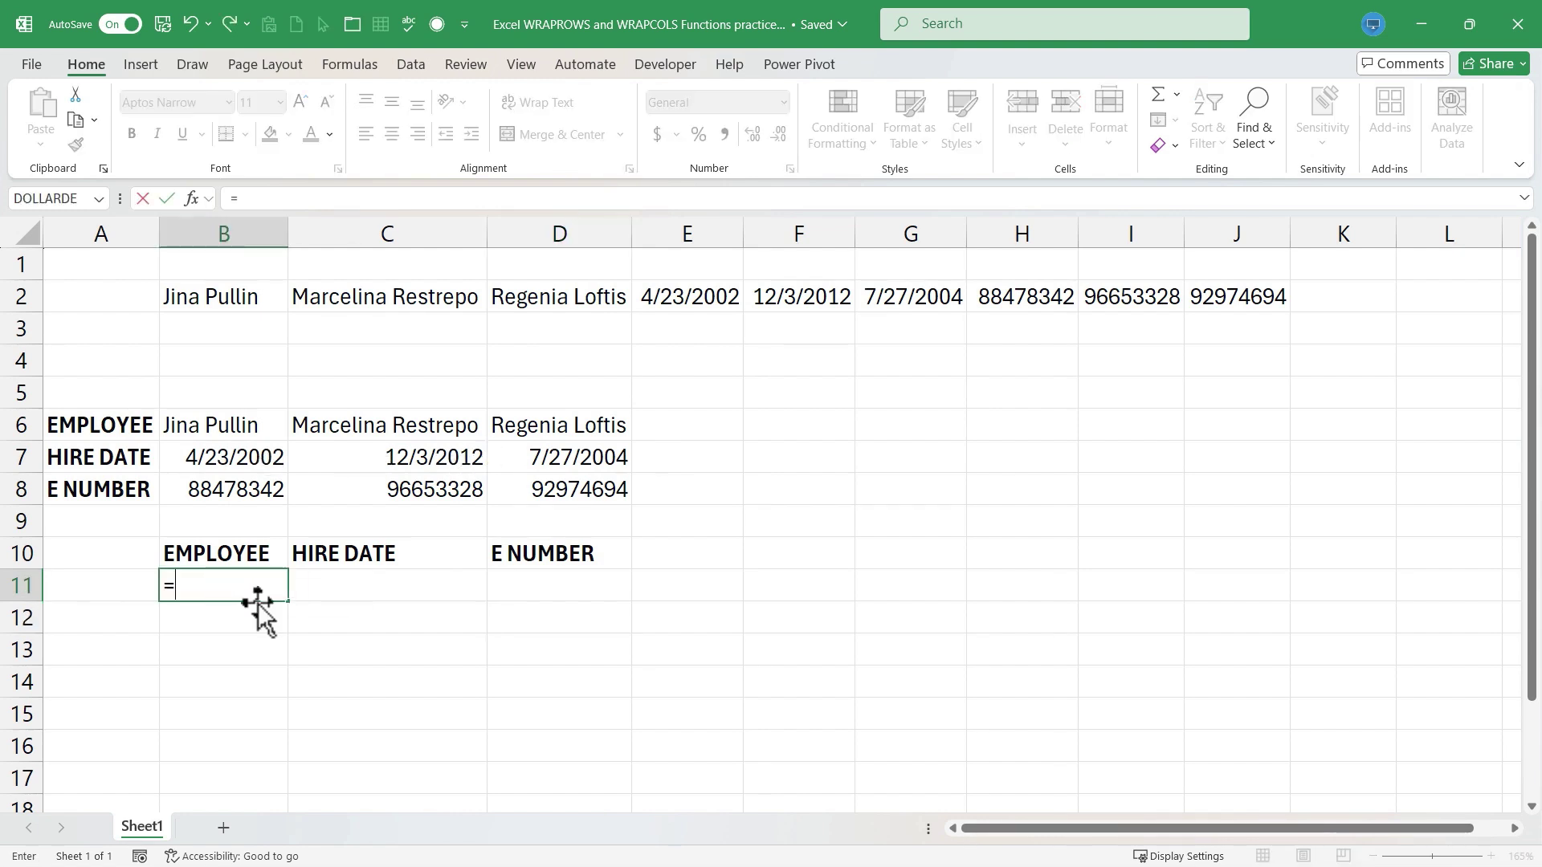
text(wrapcols()
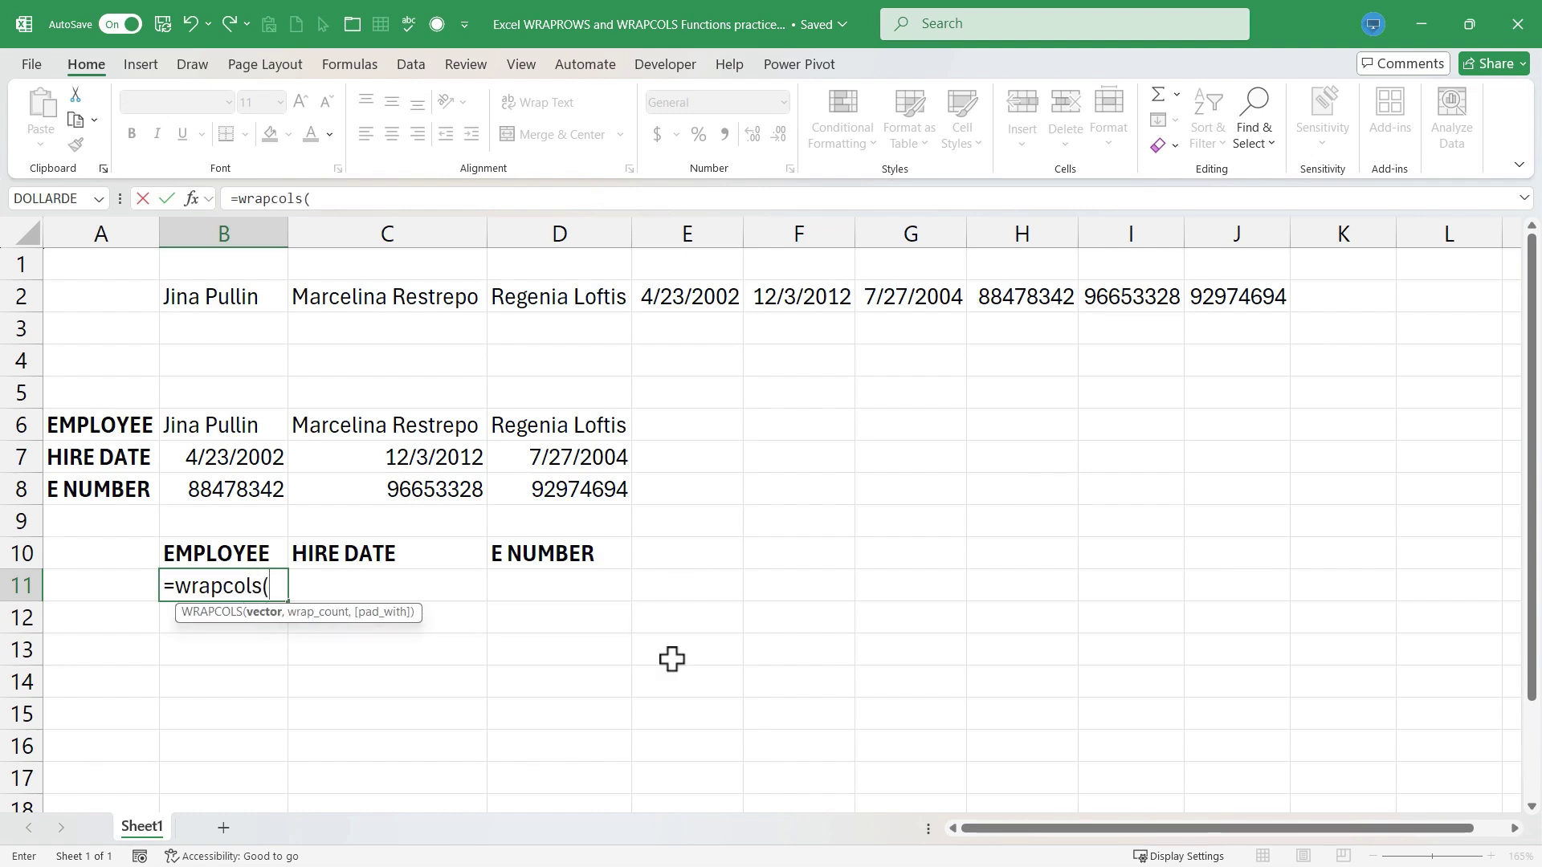
drag(227, 296, 1256, 292)
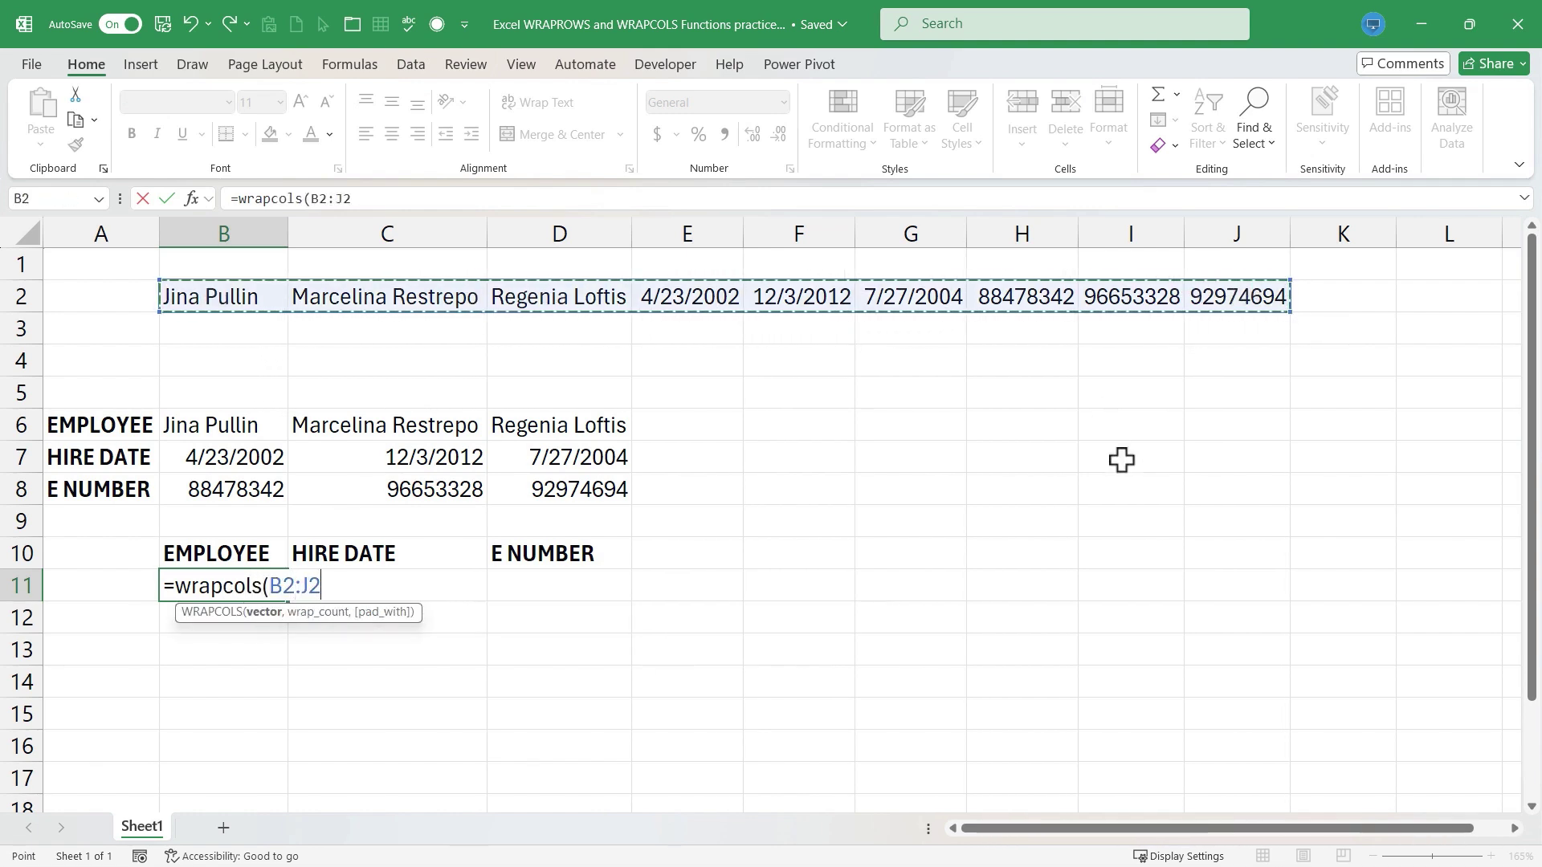
text(,)
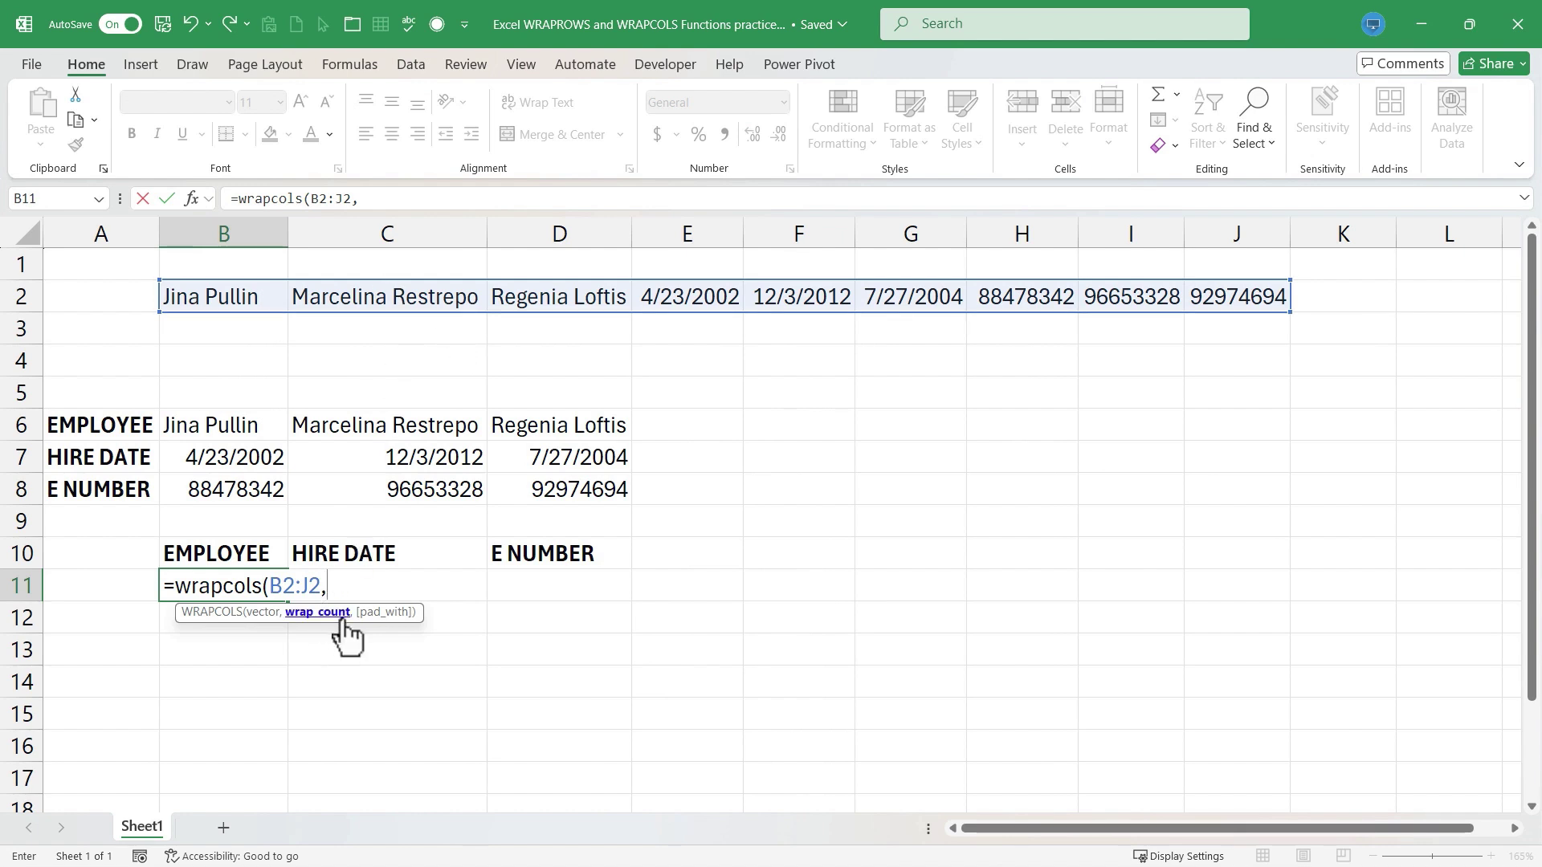
text(3))
key(Return)
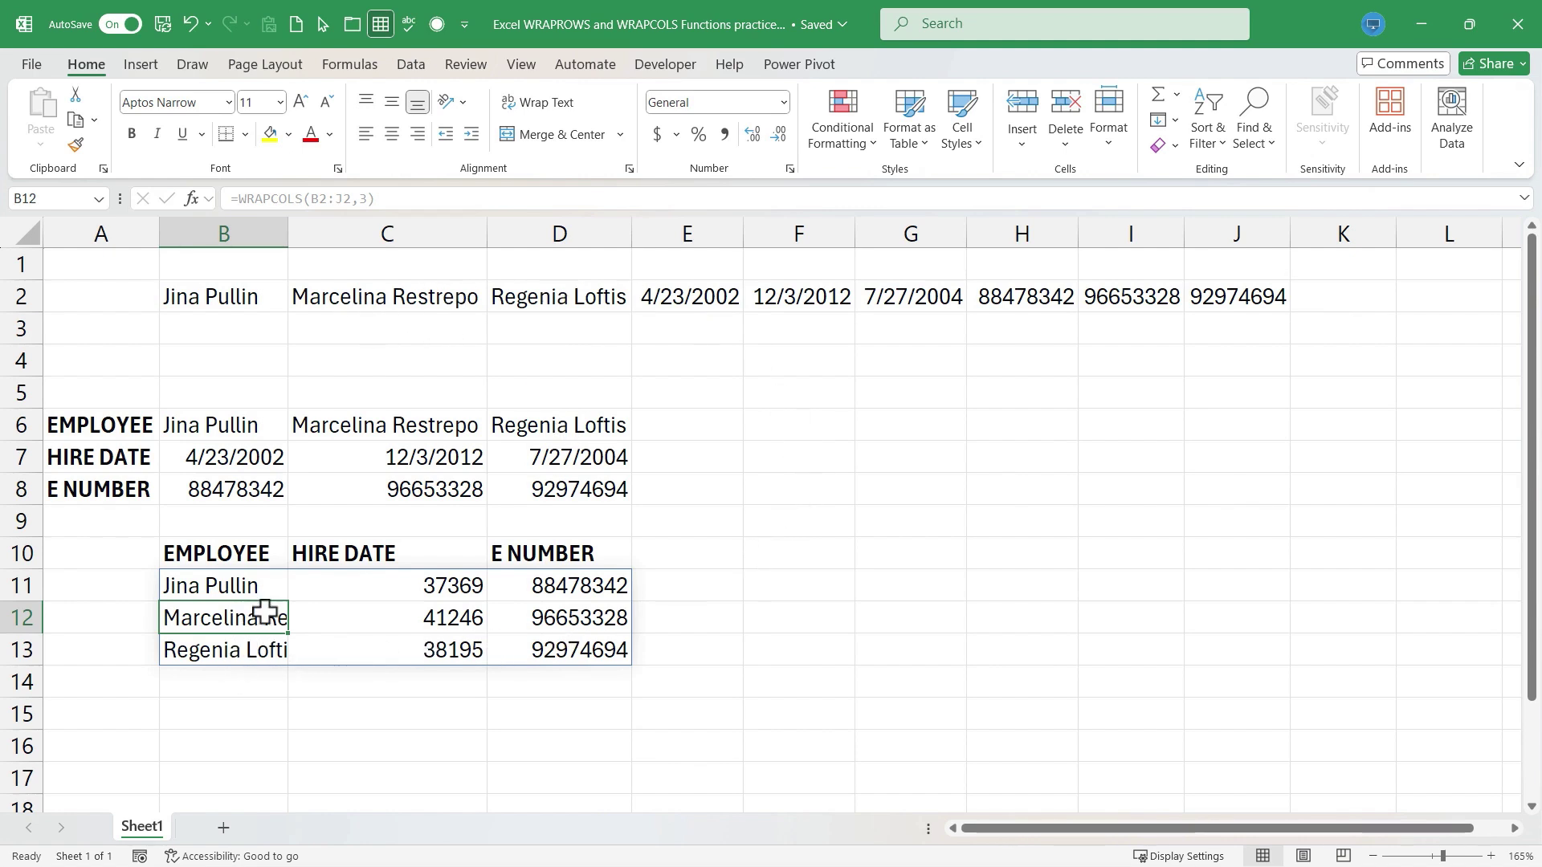
- Apply the Short Date format to the lower table's hire dates in C11:C13
click(448, 603)
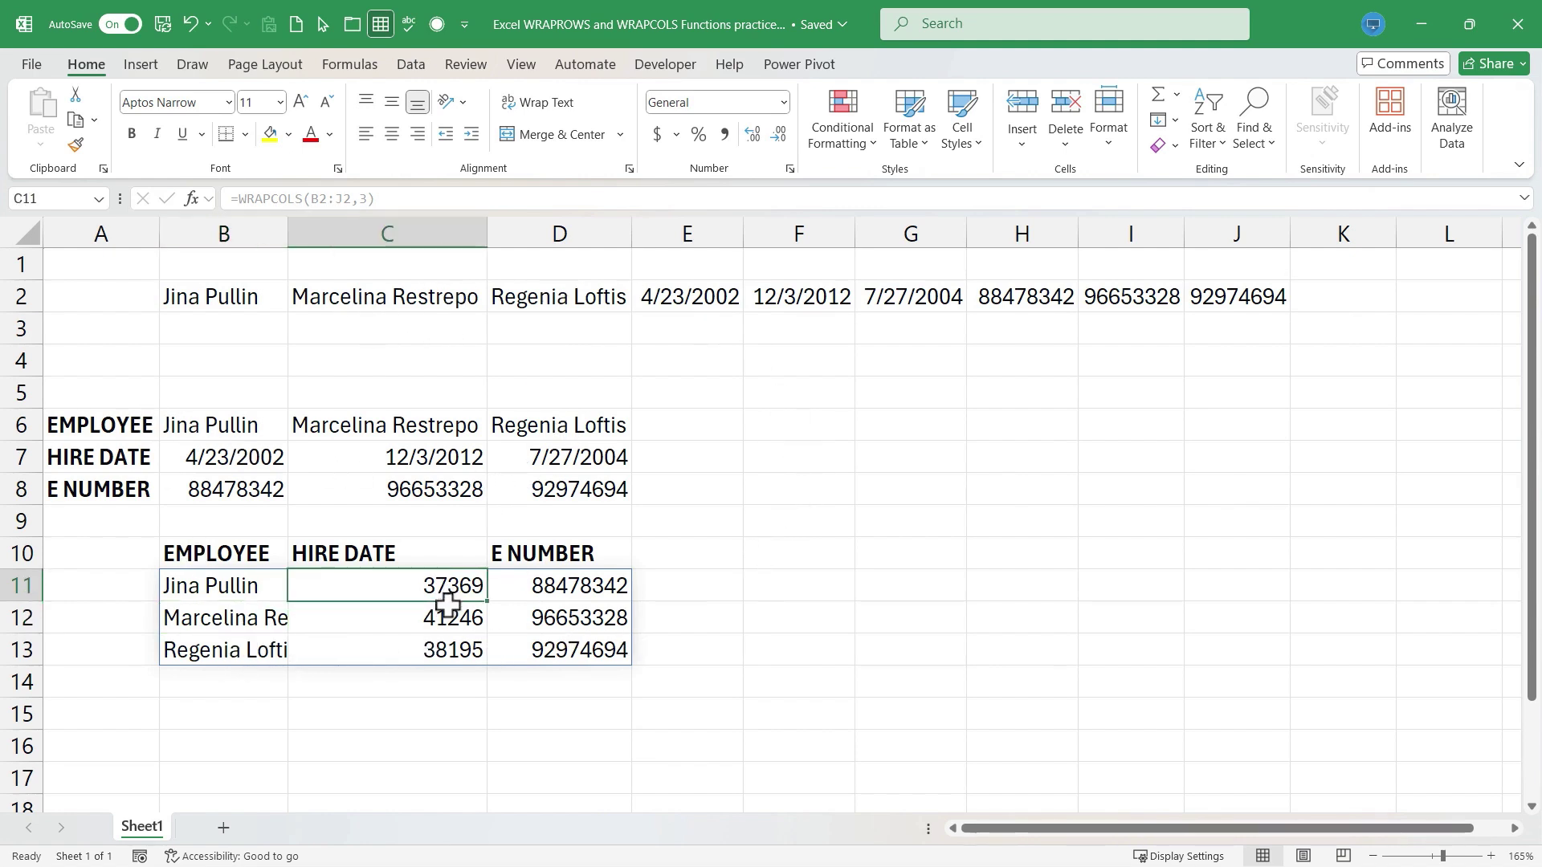
drag(447, 602, 441, 654)
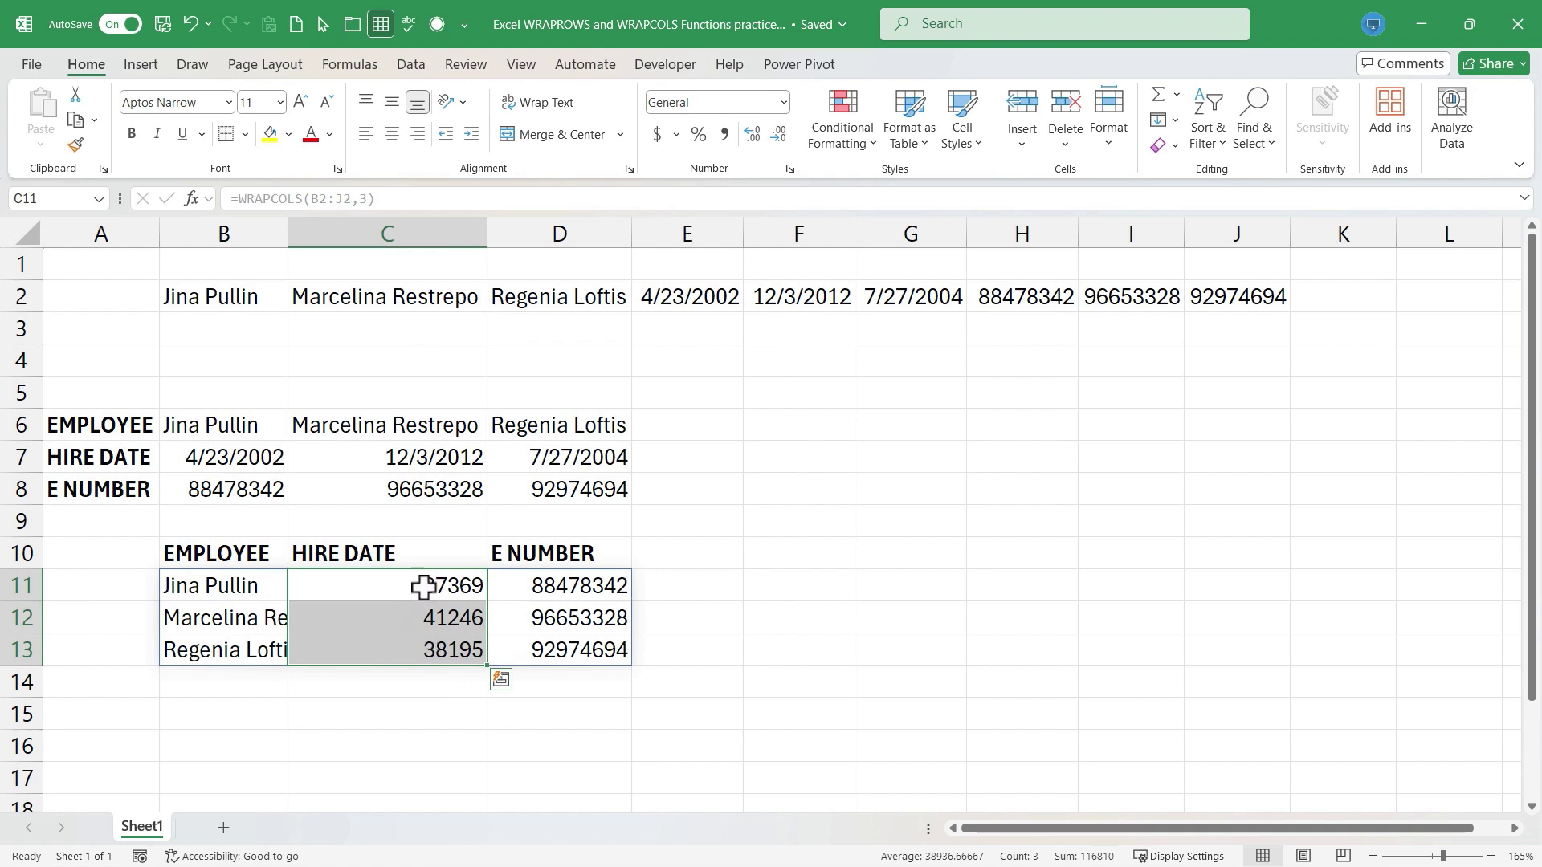
click(784, 103)
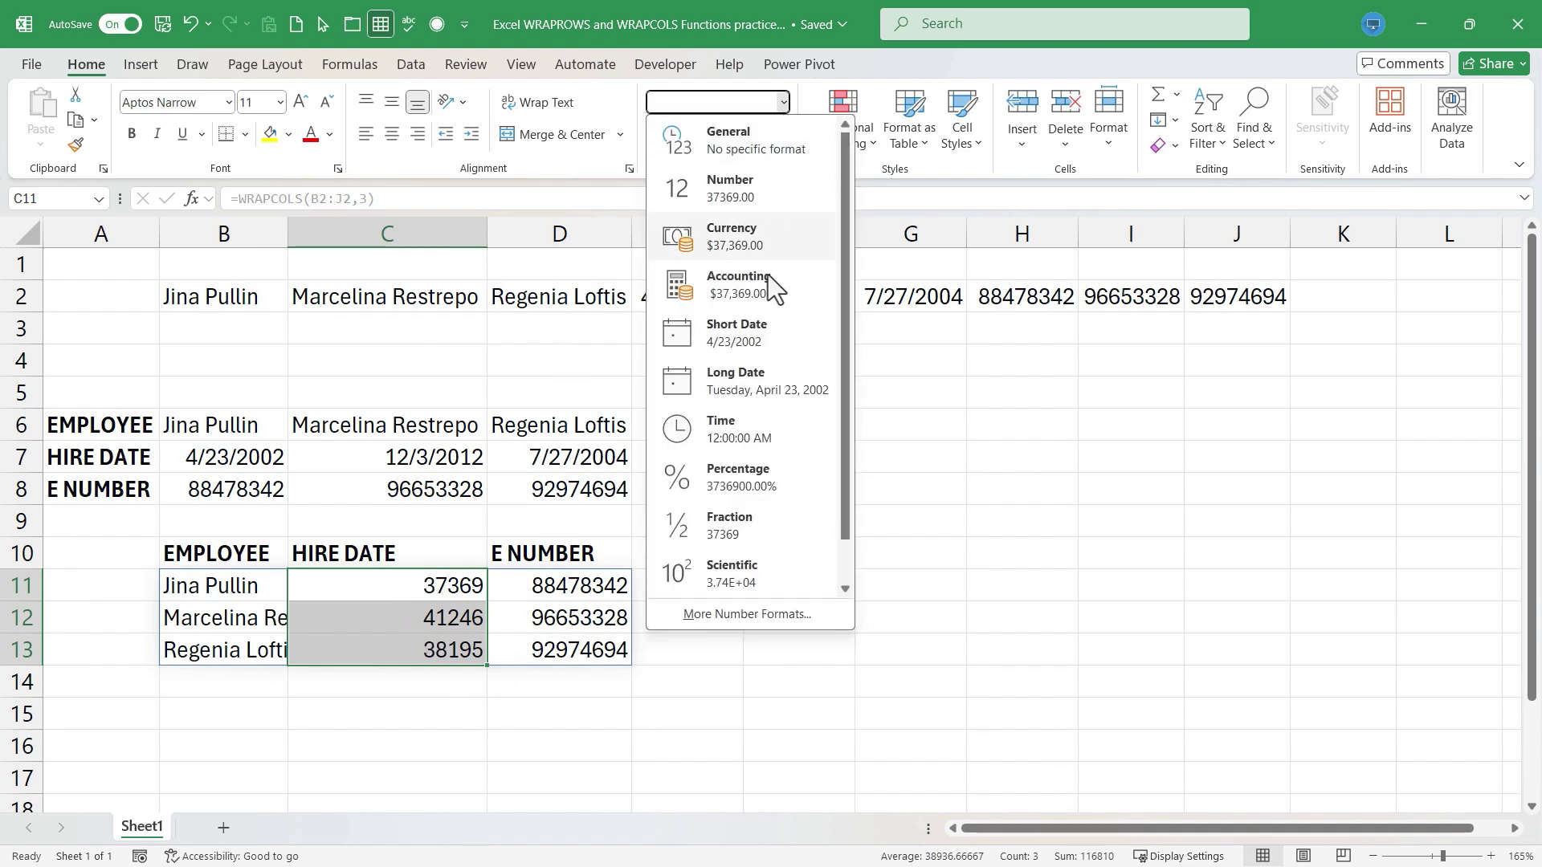
click(731, 344)
click(738, 696)
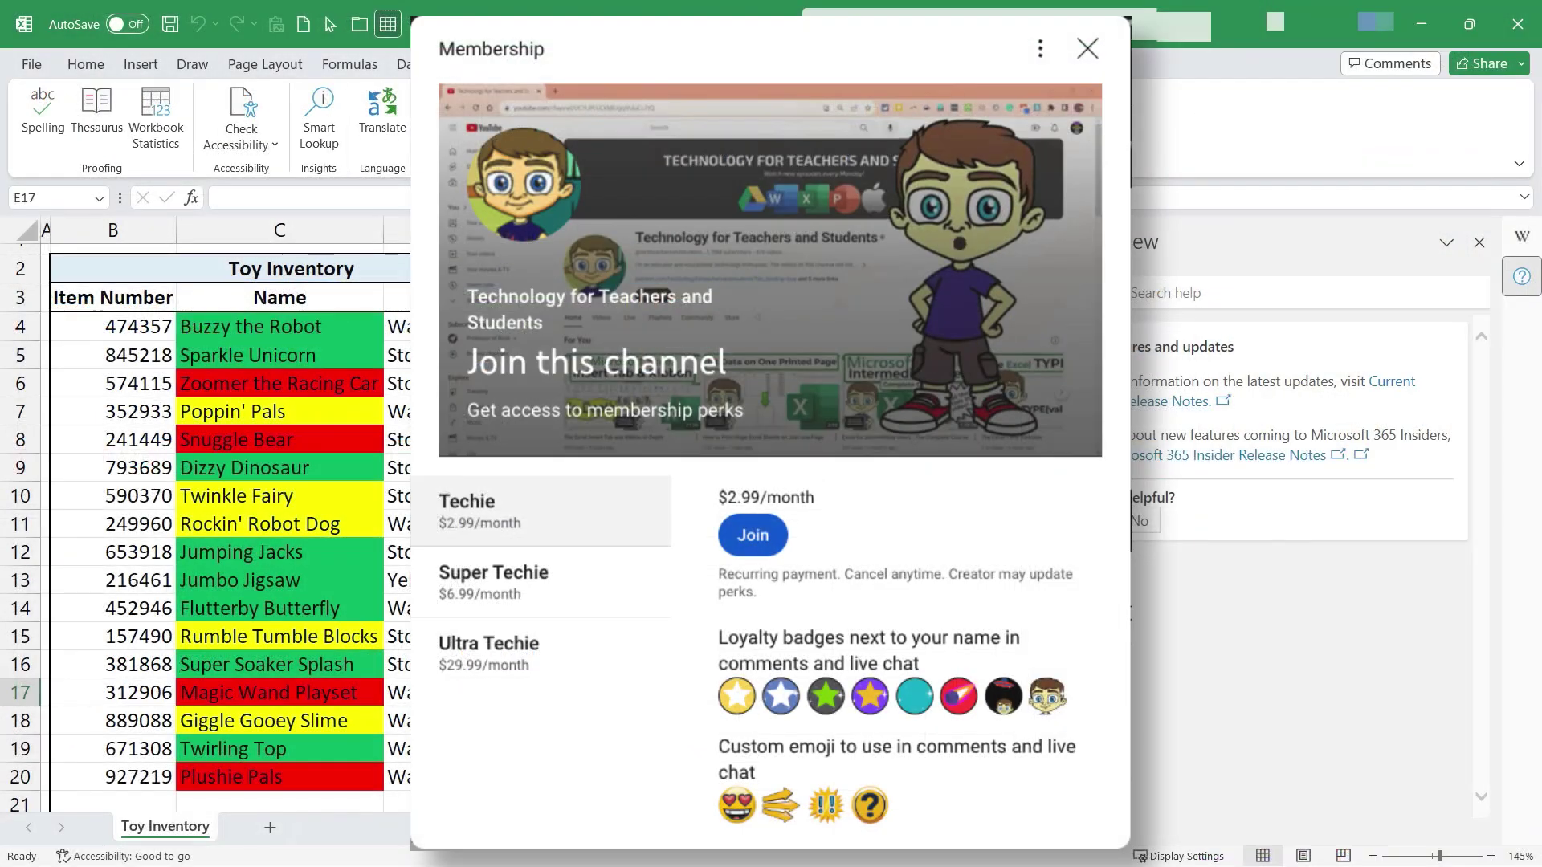
- Open the video's Super Thanks dialog showing the $2.00 to $50.00 options
scroll(976, 609, down, 1)
scroll(976, 609, up, 1)
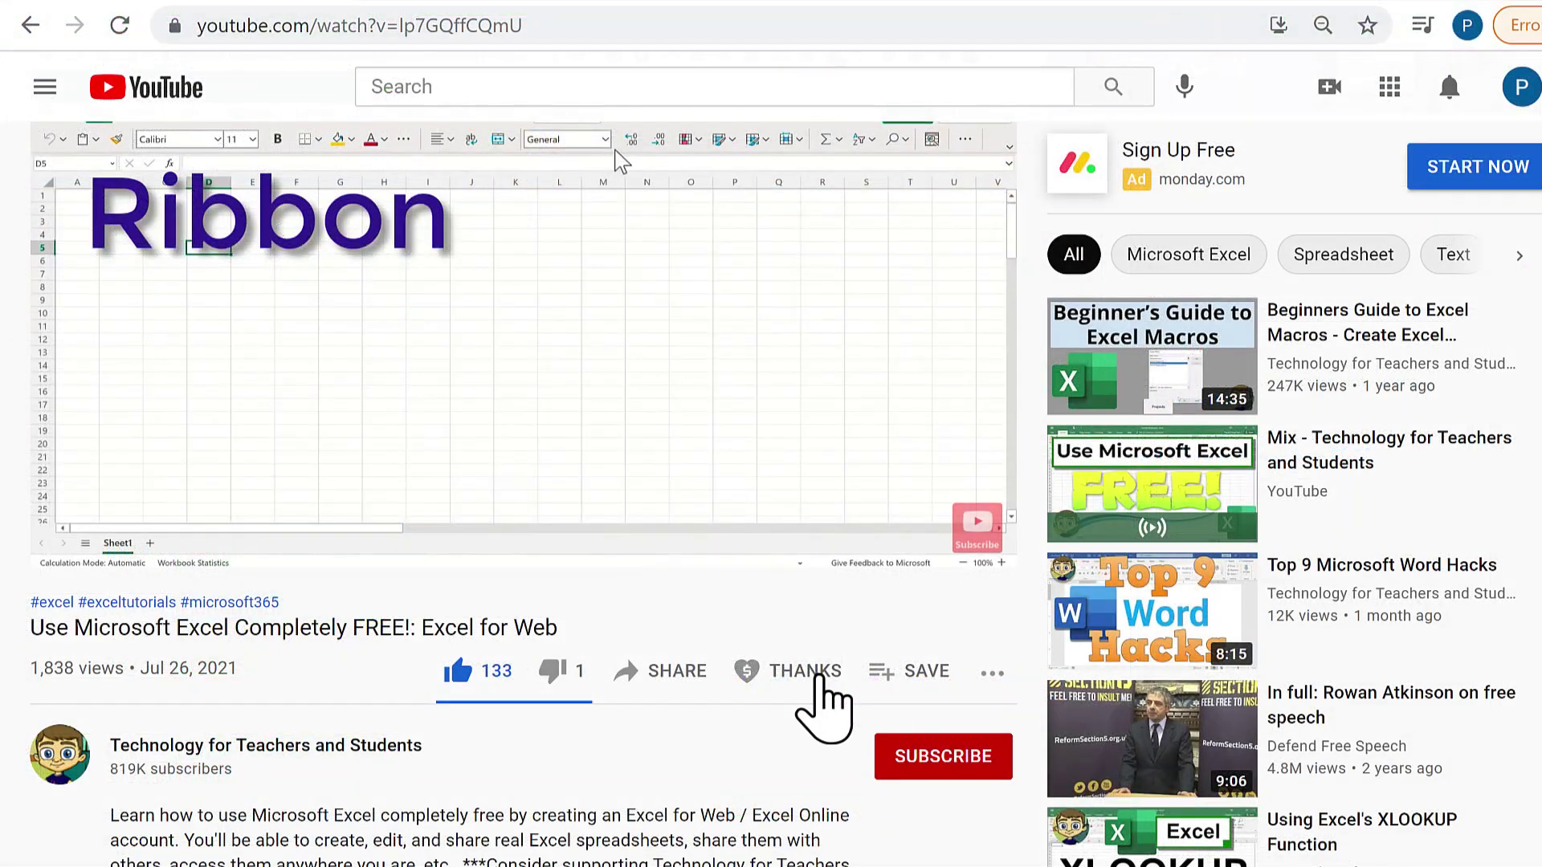
click(815, 682)
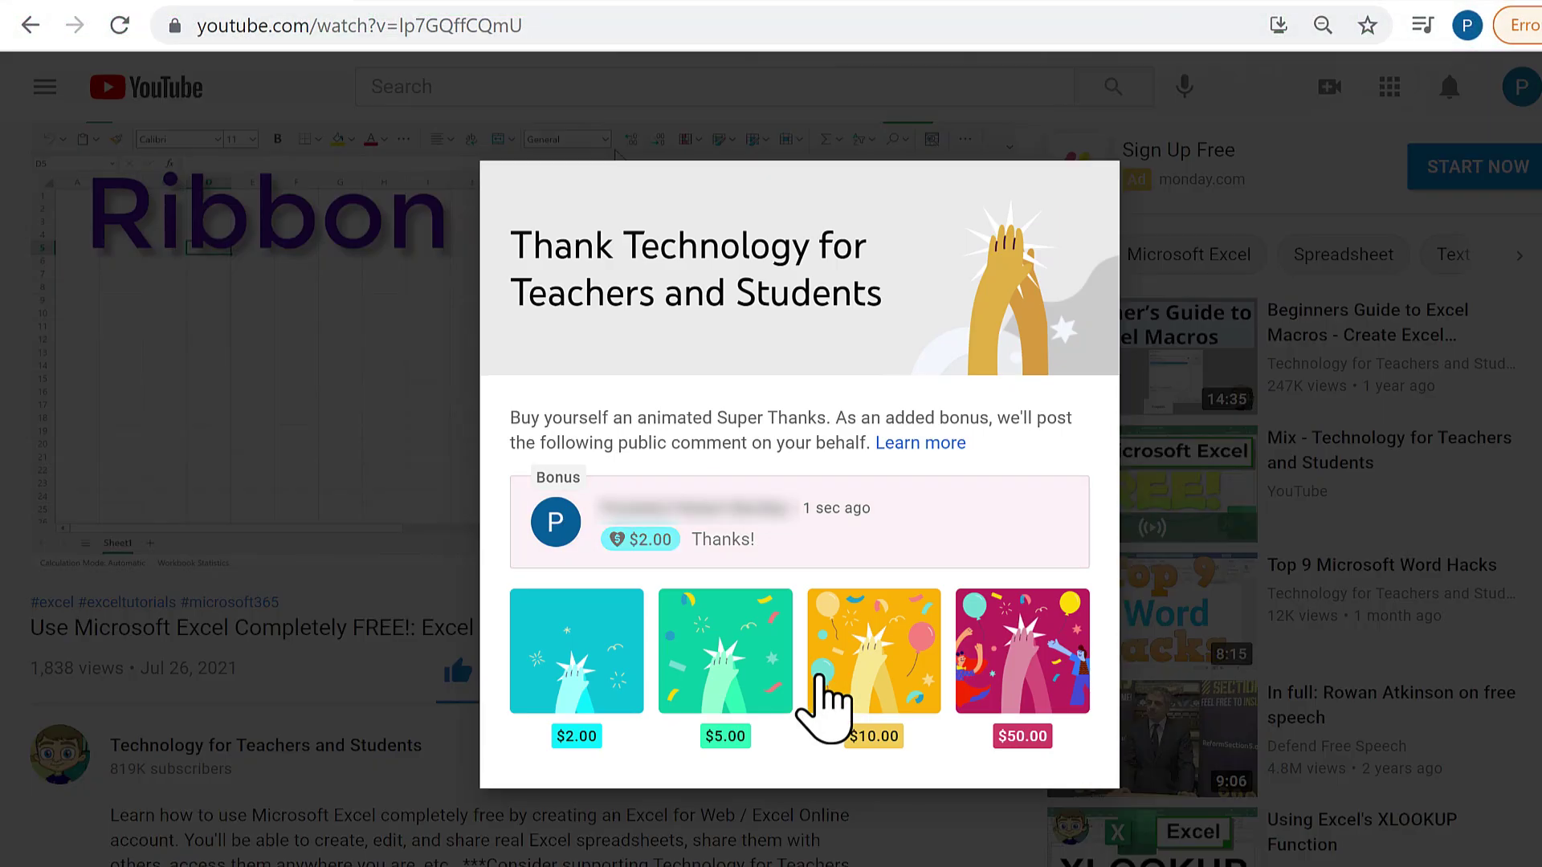